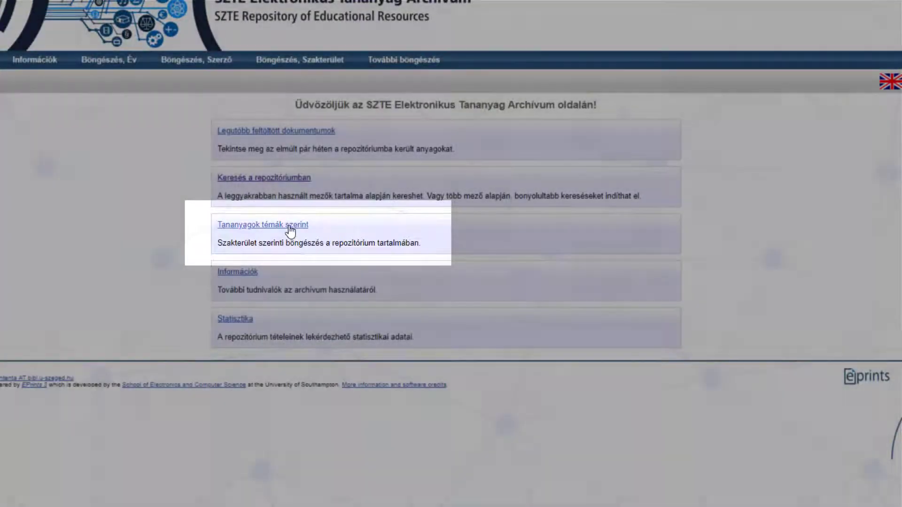
Browse the teaching materials by subject and review the titles listed under 01.06.06. Biofizika within the biological sciences
{"action": "left_click", "coordinate": [289, 227]}
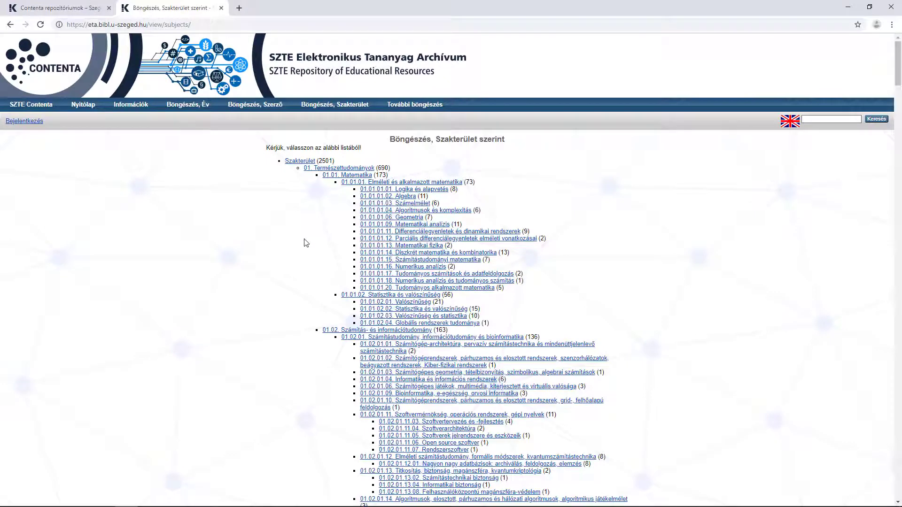
{"action": "scroll", "coordinate": [306, 243], "scroll_direction": "down", "scroll_amount": 8}
{"action": "scroll", "coordinate": [306, 242], "scroll_direction": "down", "scroll_amount": 9}
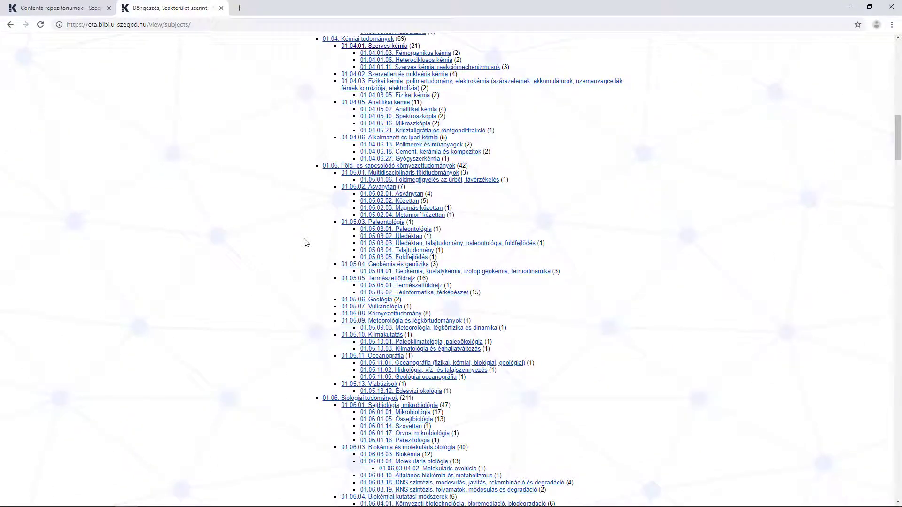
{"action": "scroll", "coordinate": [306, 242], "scroll_direction": "down", "scroll_amount": 3}
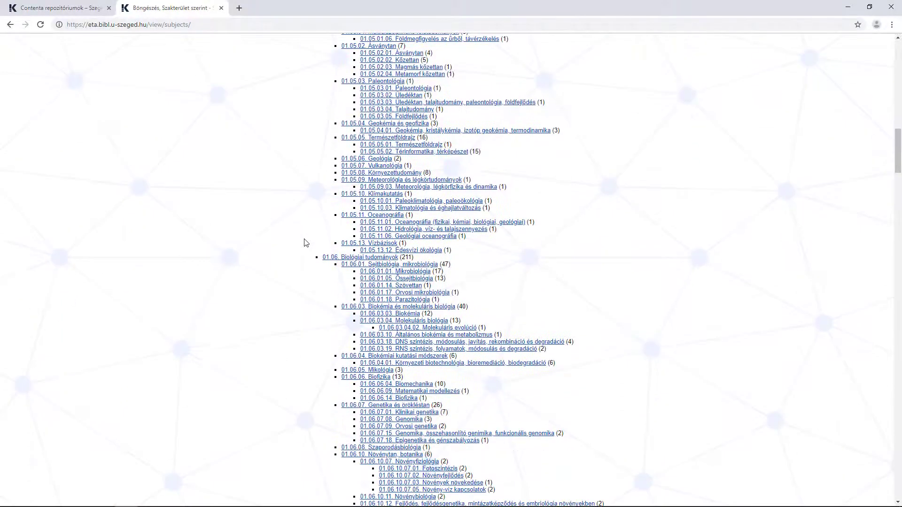
{"action": "left_click", "coordinate": [380, 377]}
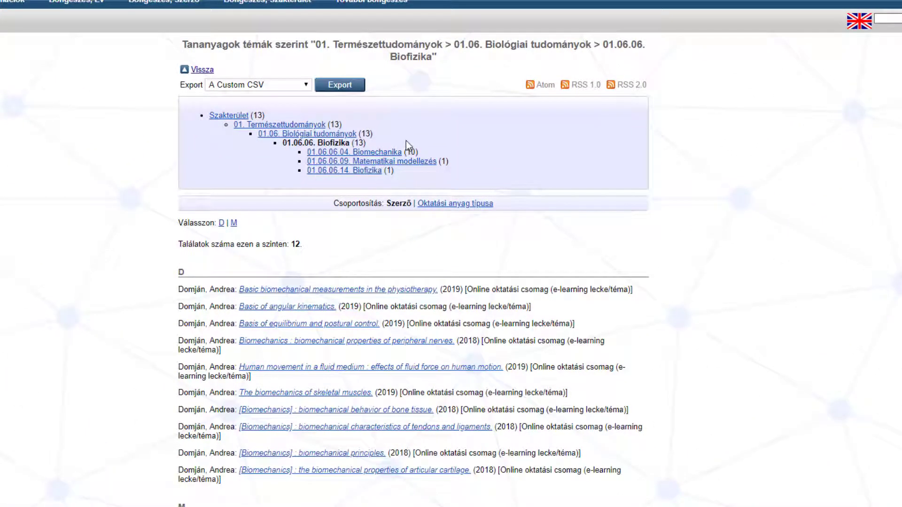
{"action": "scroll", "coordinate": [405, 140], "scroll_direction": "down", "scroll_amount": 2}
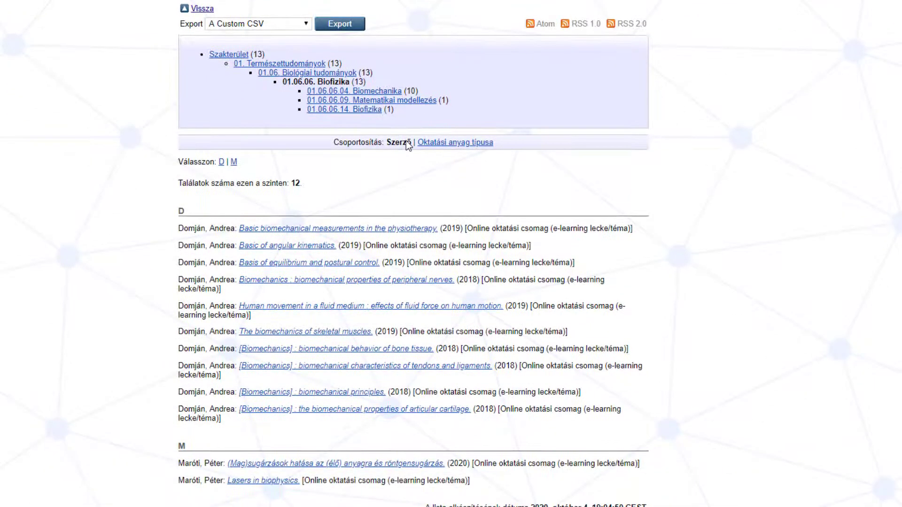
{"action": "scroll", "coordinate": [164, 227], "scroll_direction": "down", "scroll_amount": 3}
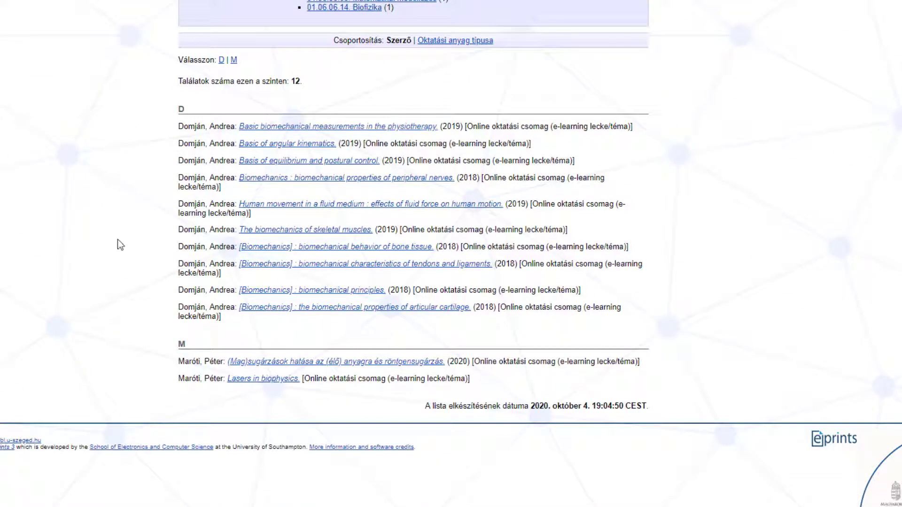
{"action": "scroll", "coordinate": [120, 215], "scroll_direction": "up", "scroll_amount": 5}
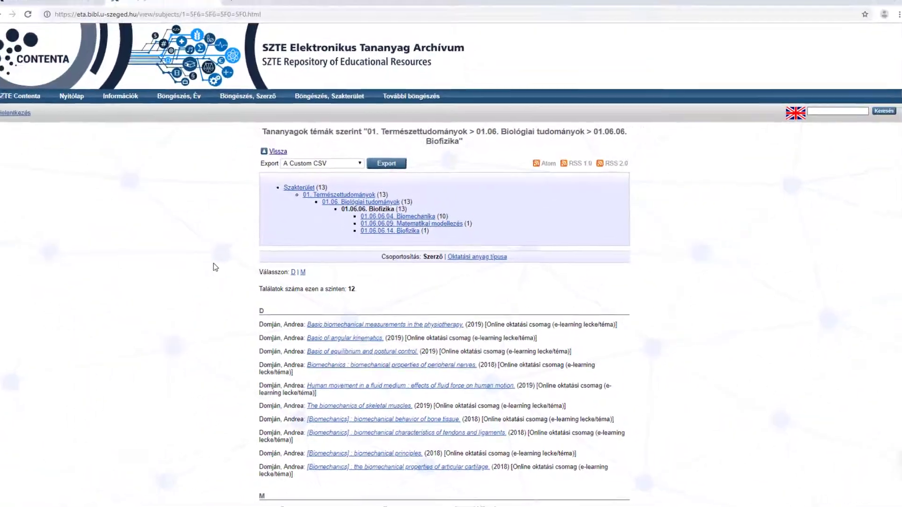
Return to the Contenta repositories page and open the SZTE Egyetemi Kiadványok repository
{"action": "left_click", "coordinate": [75, 9]}
{"action": "scroll", "coordinate": [118, 202], "scroll_direction": "up", "scroll_amount": 3}
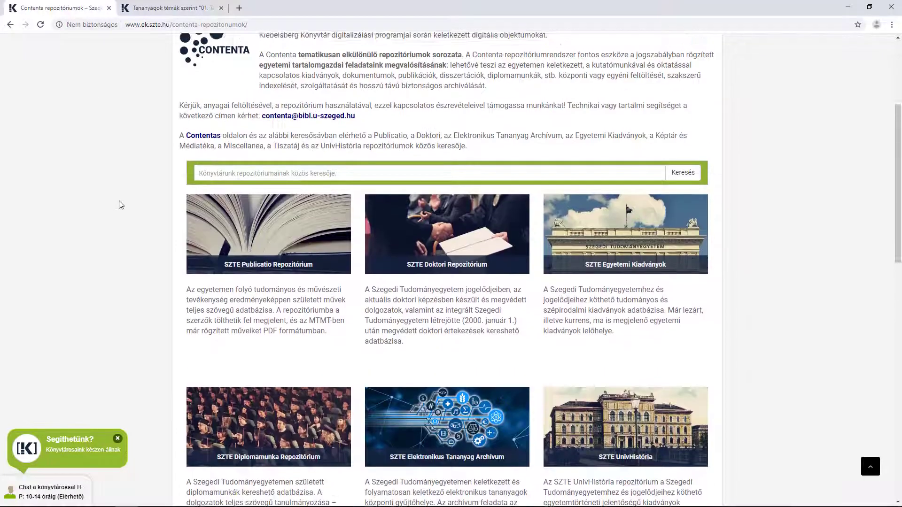
{"action": "left_click", "coordinate": [622, 271]}
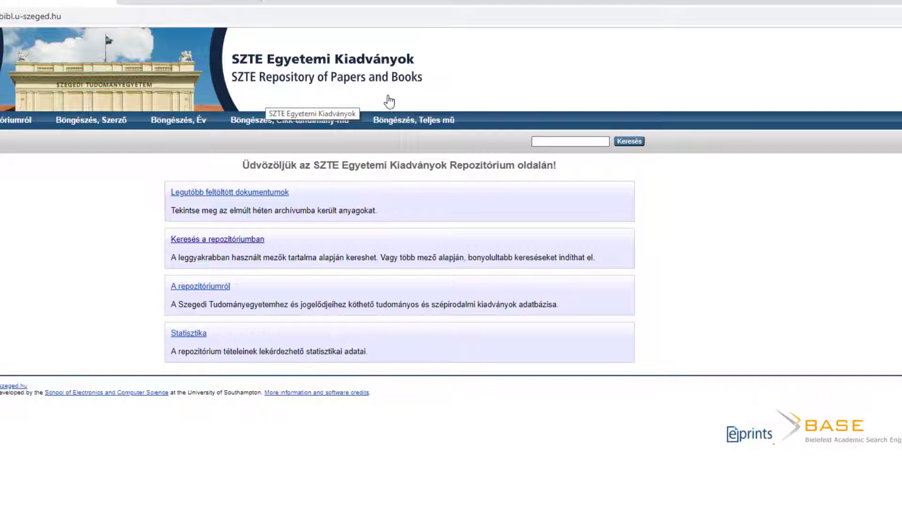
Browse the complete works by journal and open the 2020 issue of Acta cybernetica, Volume 24, Number 3
{"action": "left_click", "coordinate": [399, 121]}
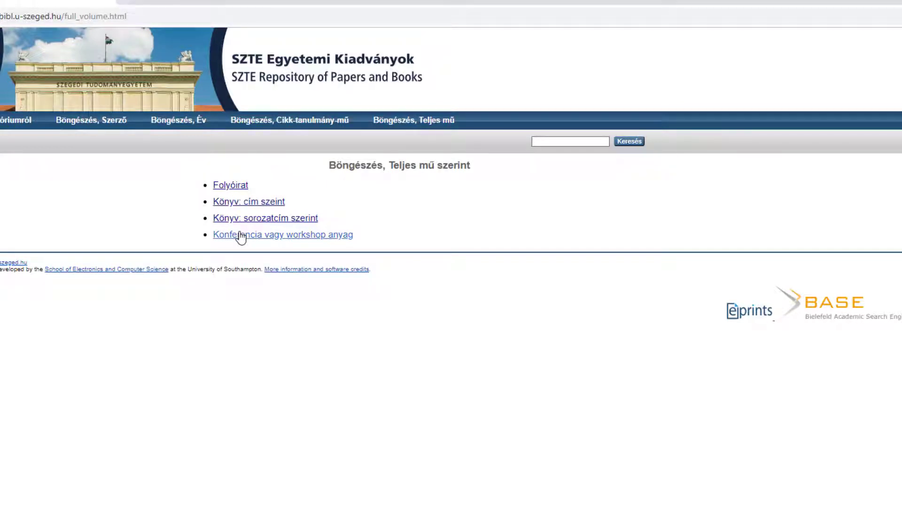
{"action": "left_click", "coordinate": [231, 187]}
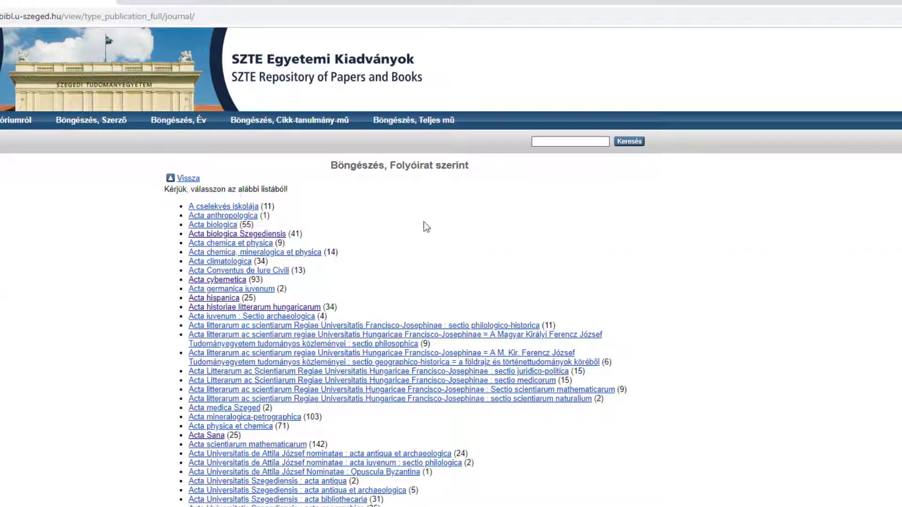
{"action": "left_click", "coordinate": [235, 282]}
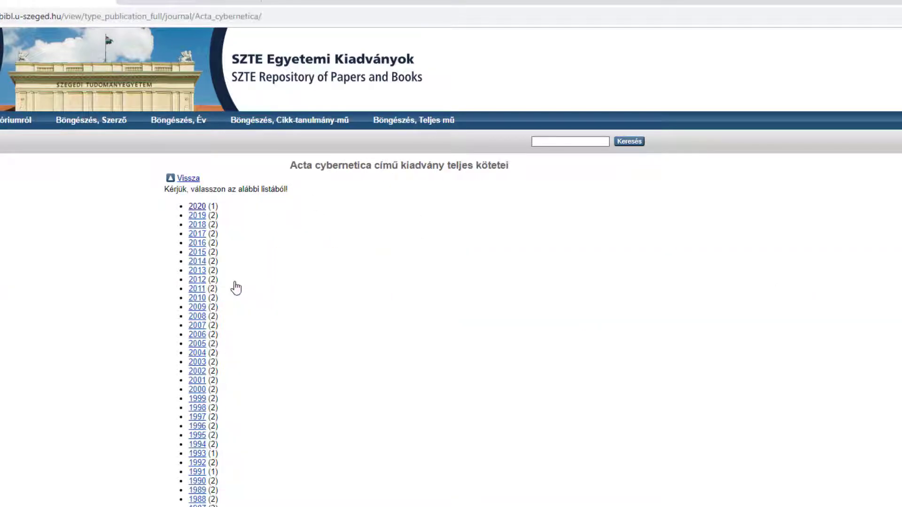
{"action": "left_click", "coordinate": [197, 207]}
{"action": "left_click", "coordinate": [208, 239]}
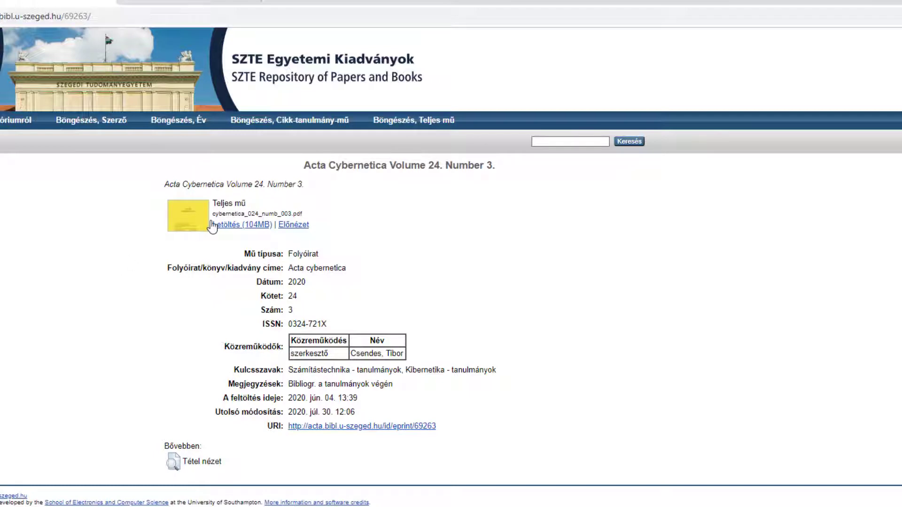
Browse the 2020 articles of Acta cybernetica and open "Verified interval enclosure techniques for robust gain scheduling controllers"
{"action": "left_click", "coordinate": [320, 123]}
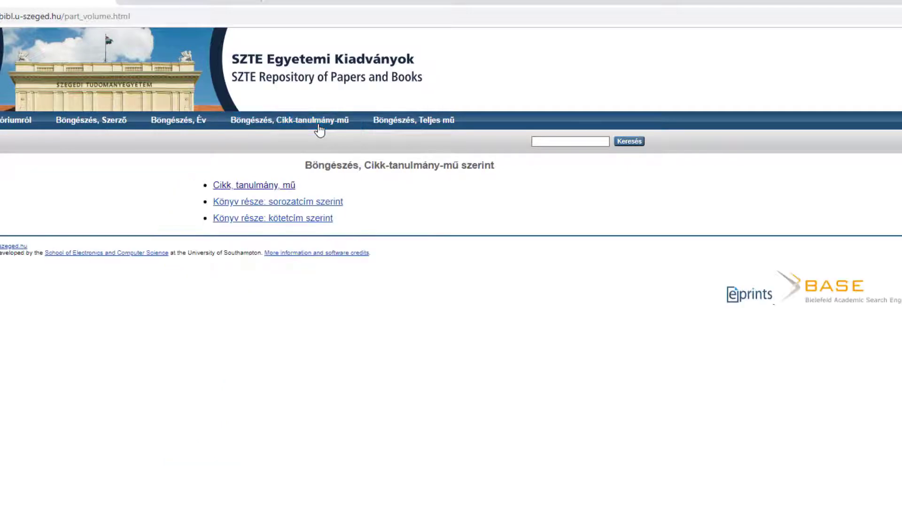
{"action": "left_click", "coordinate": [276, 188]}
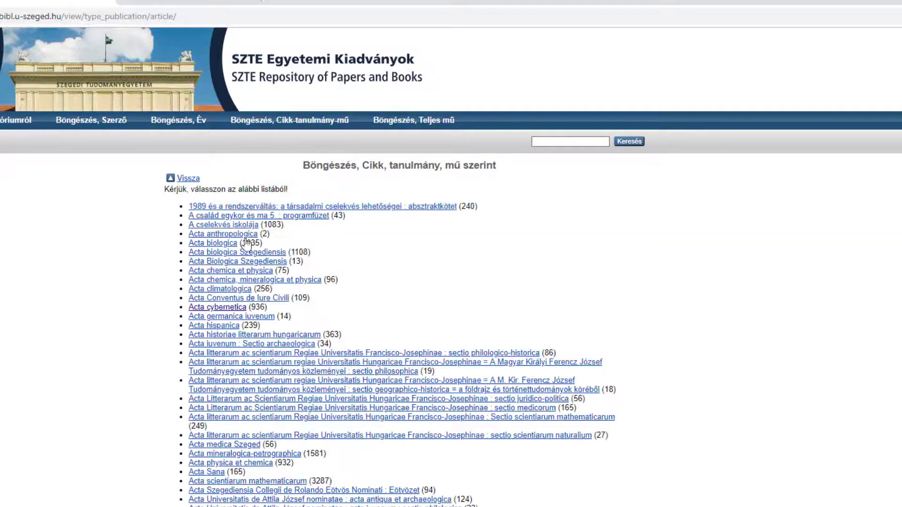
{"action": "left_click", "coordinate": [216, 261]}
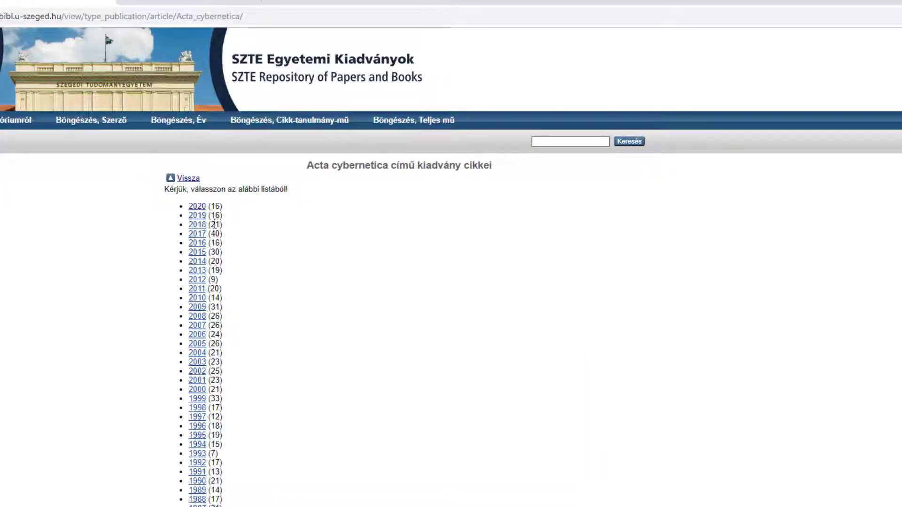
{"action": "left_click", "coordinate": [198, 206]}
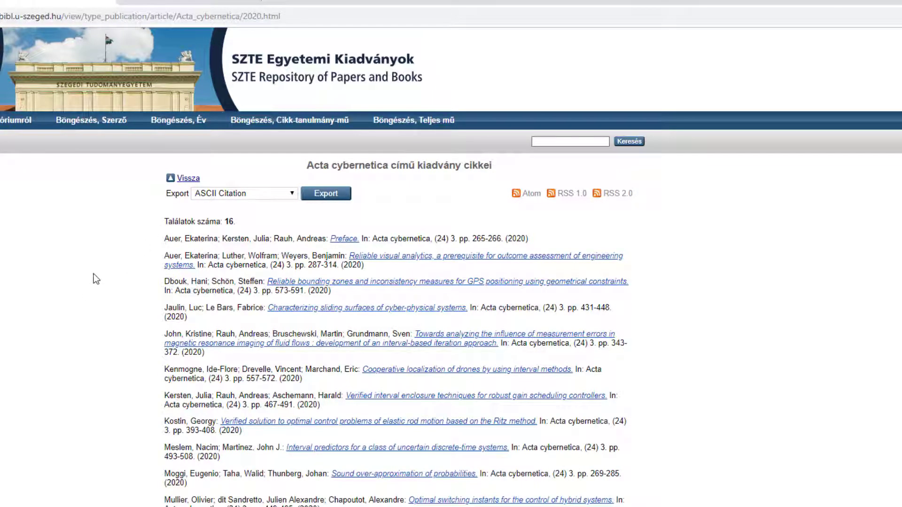
{"action": "scroll", "coordinate": [94, 275], "scroll_direction": "down", "scroll_amount": 2}
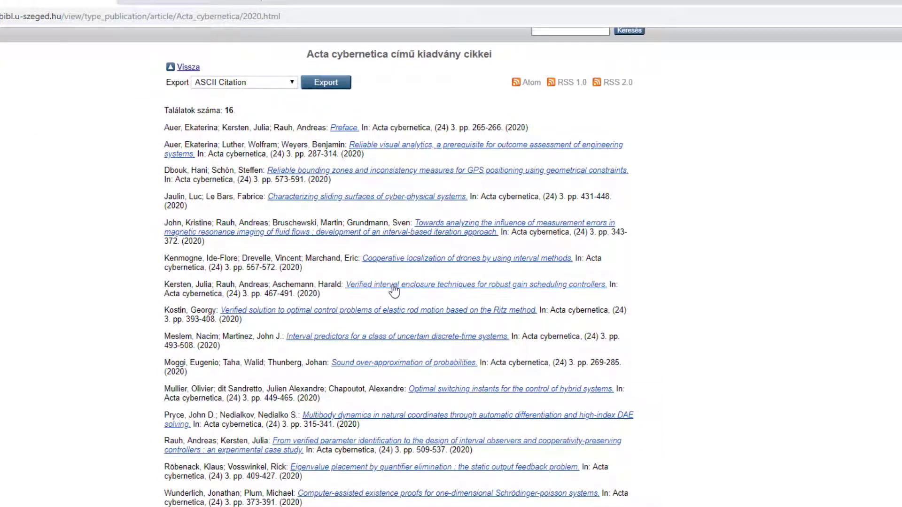
{"action": "left_click", "coordinate": [394, 287]}
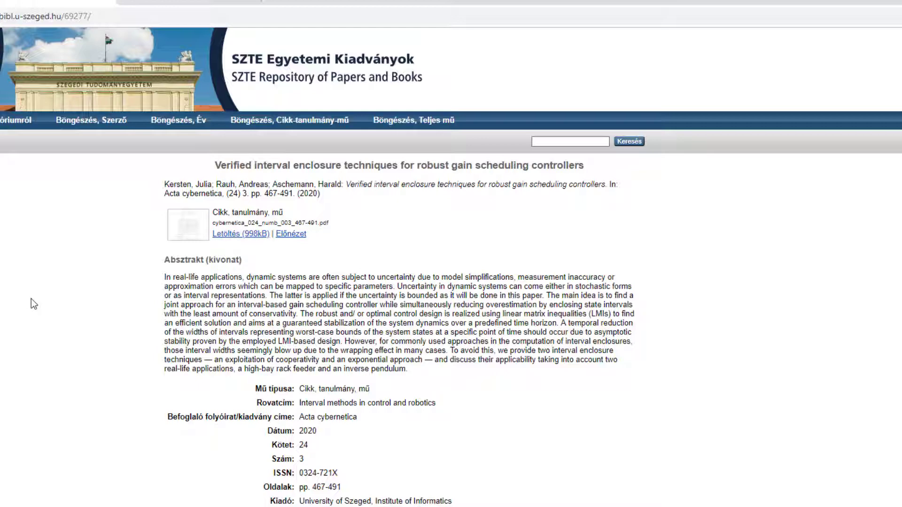
Go back to the repository's home page, open its advanced search form and review the available search fields
{"action": "key", "text": "alt+Left"}
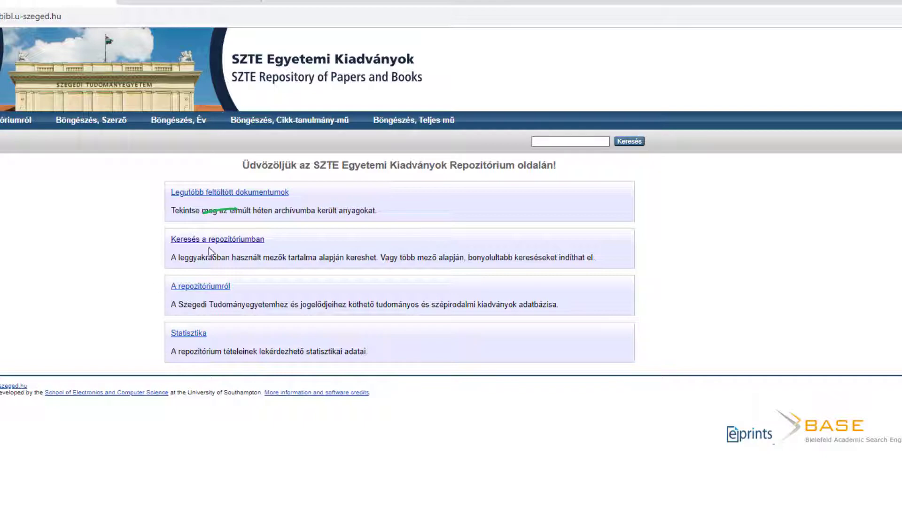
{"action": "left_click", "coordinate": [247, 240]}
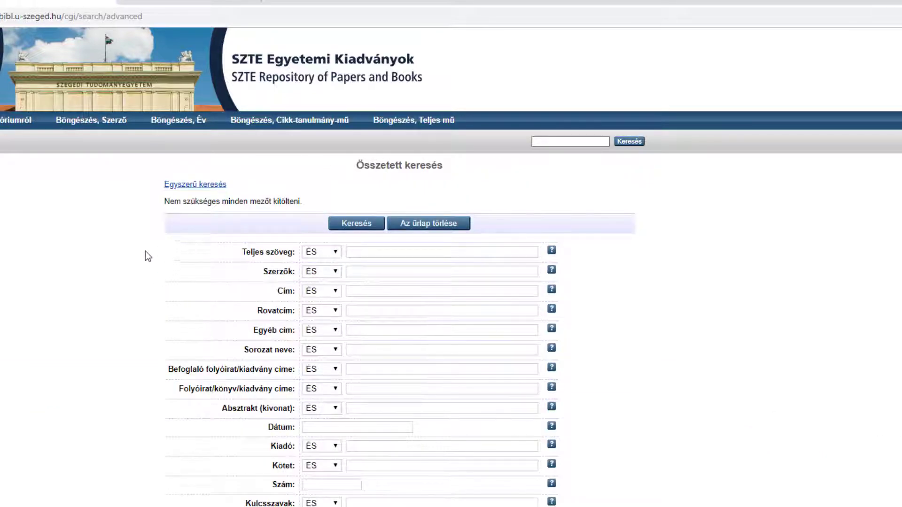
{"action": "scroll", "coordinate": [139, 258], "scroll_direction": "down", "scroll_amount": 1}
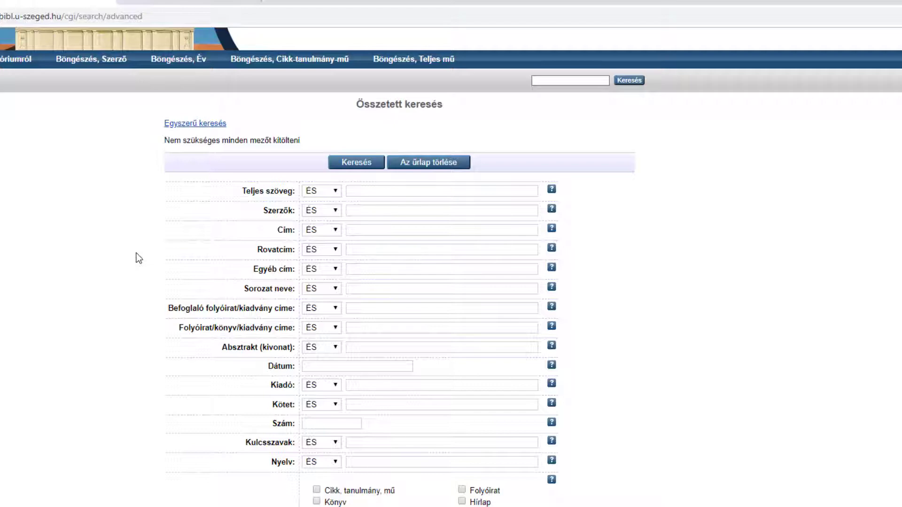
{"action": "scroll", "coordinate": [139, 258], "scroll_direction": "up", "scroll_amount": 1}
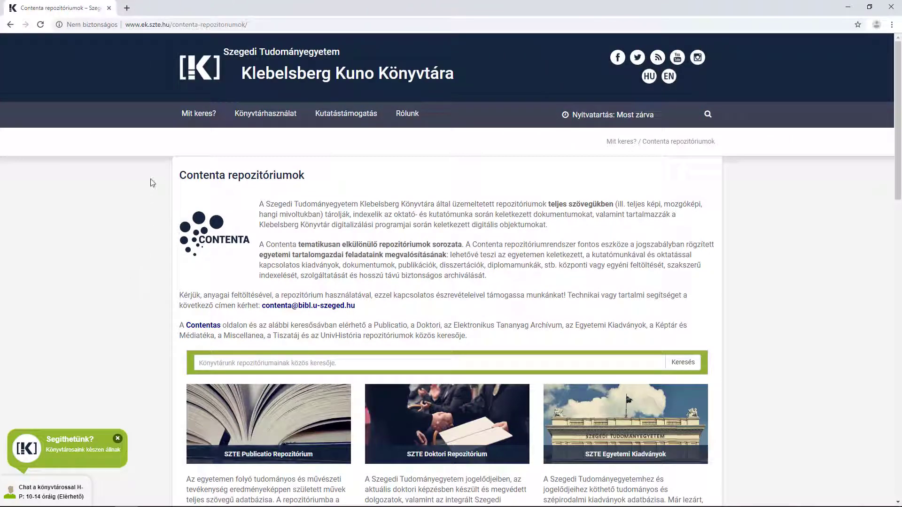
Review the common search bar and the individual repositories offered on the Contenta repozitóriumok page
{"action": "mouse_move", "coordinate": [194, 117]}
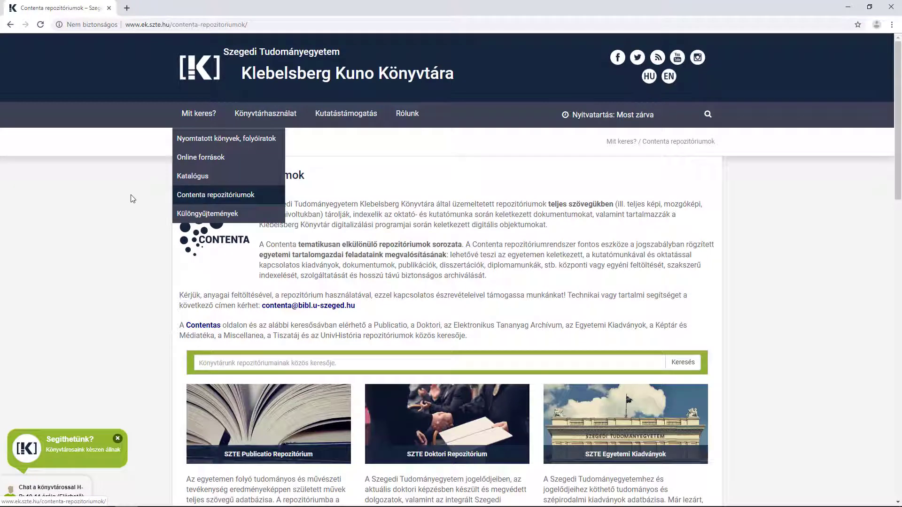
{"action": "scroll", "coordinate": [123, 198], "scroll_direction": "down", "scroll_amount": 4}
{"action": "scroll", "coordinate": [124, 199], "scroll_direction": "down", "scroll_amount": 2}
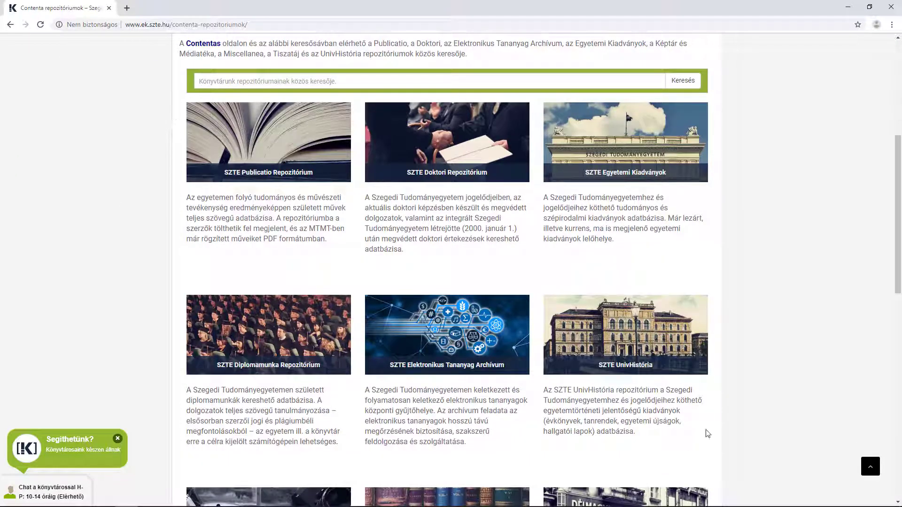
{"action": "scroll", "coordinate": [120, 203], "scroll_direction": "up", "scroll_amount": 2}
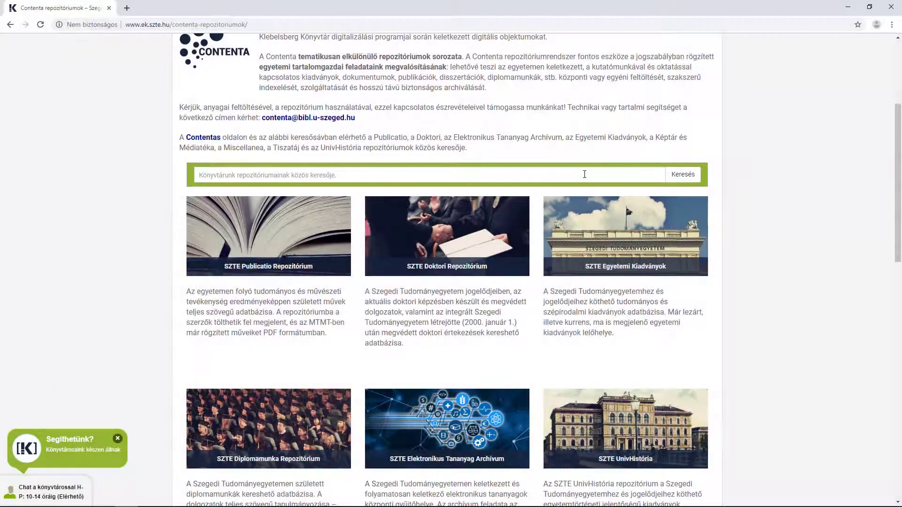
Open the Klebelsberg library home page, switch its search to Contenta közös kereső and highlight the description of that search
{"action": "key", "text": "alt+Left"}
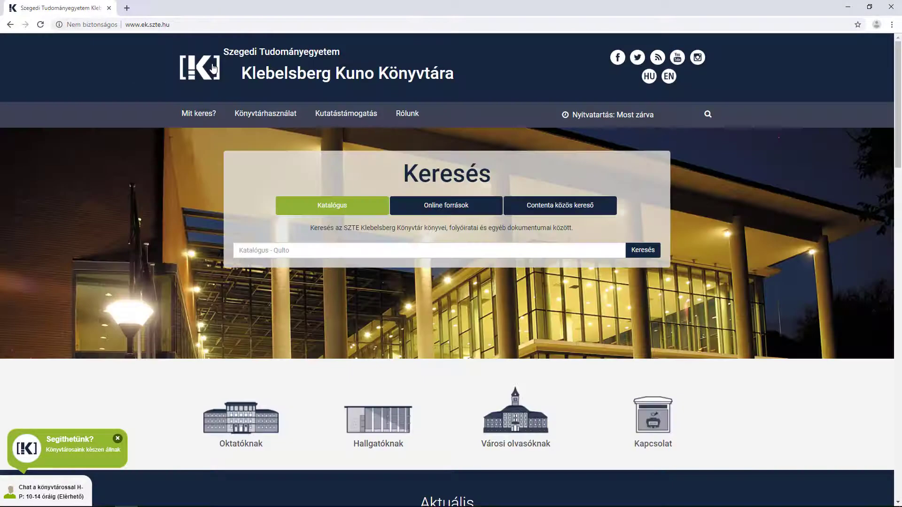
{"action": "left_click_drag", "start_coordinate": [171, 24], "coordinate": [124, 22]}
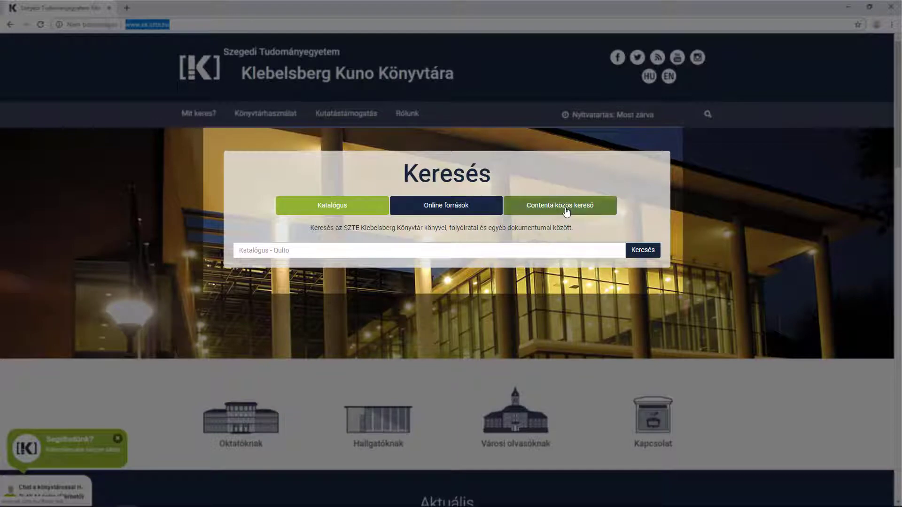
{"action": "left_click", "coordinate": [598, 208]}
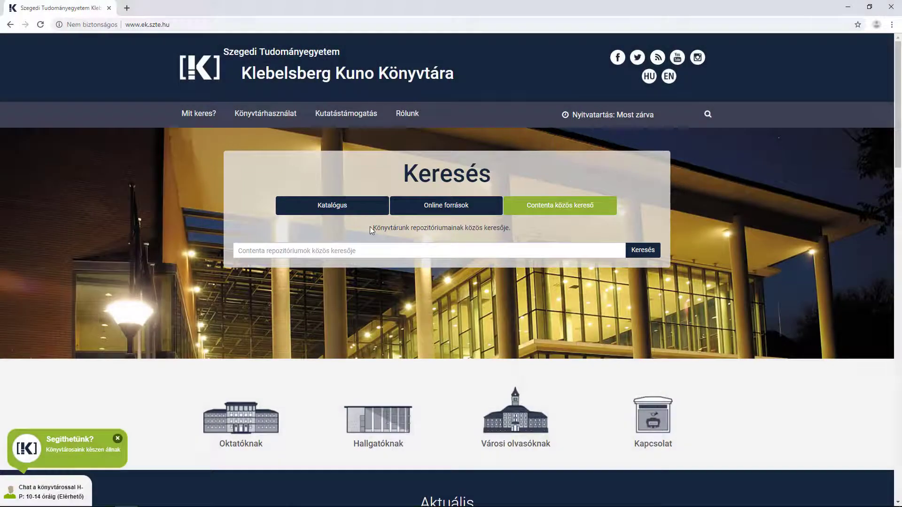
{"action": "left_click_drag", "start_coordinate": [370, 227], "coordinate": [514, 230]}
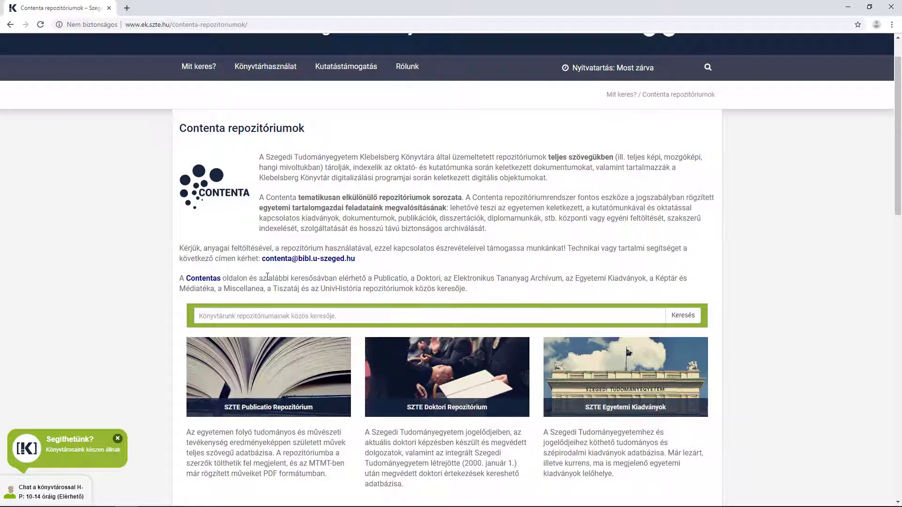
Highlight the passage on the Contenta repozitóriumok page that names the repositories covered by the common search
{"action": "left_click_drag", "start_coordinate": [271, 278], "coordinate": [434, 288]}
{"action": "left_click", "coordinate": [373, 231]}
{"action": "scroll", "coordinate": [374, 231], "scroll_direction": "down", "scroll_amount": 1}
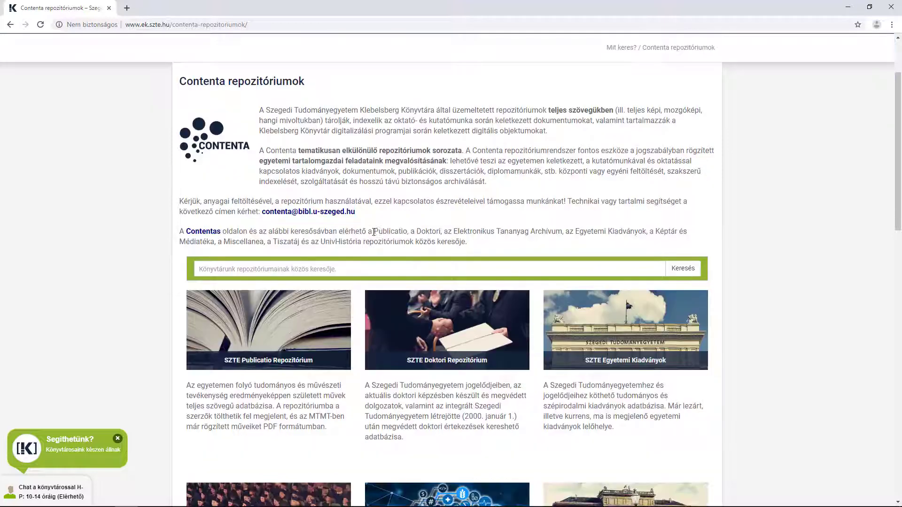
{"action": "left_click_drag", "start_coordinate": [373, 231], "coordinate": [417, 244]}
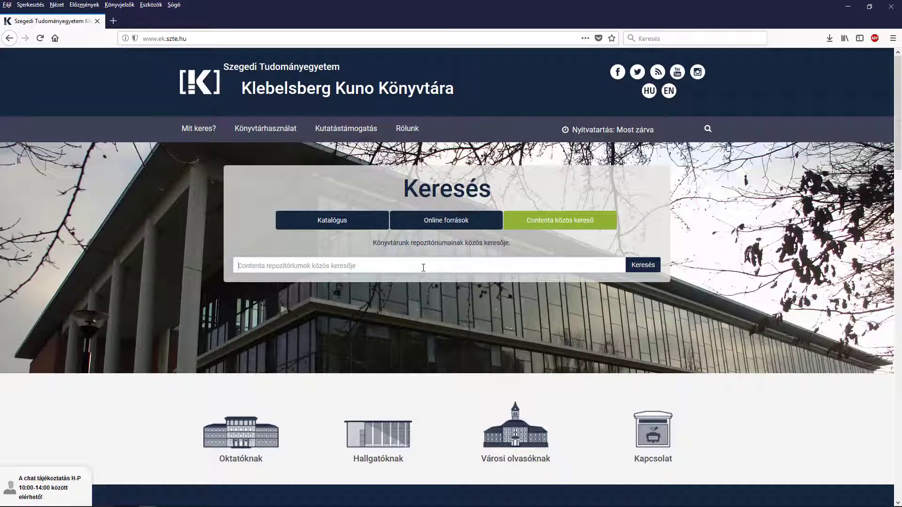
Run a Contenta common search from the library home page for the author's full name
{"action": "type", "text": "Kristó Gy"}
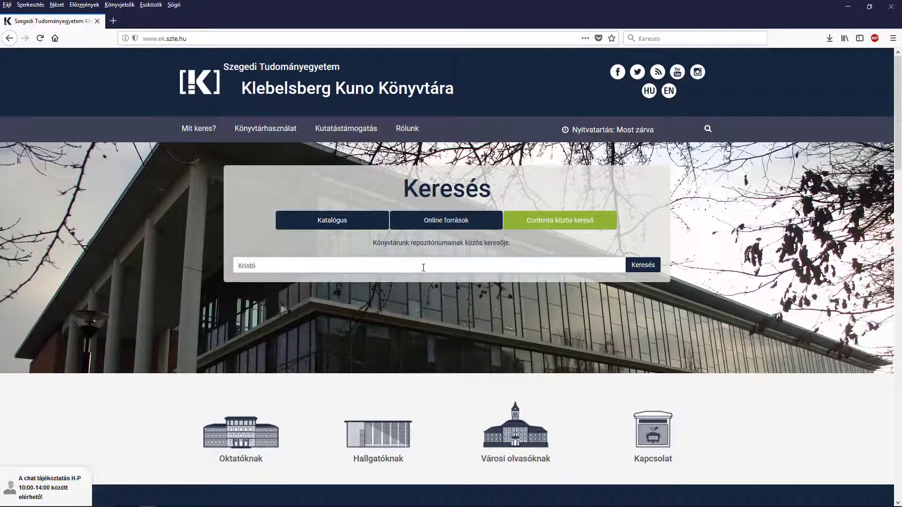
{"action": "type", "text": "ula"}
{"action": "key", "text": "Return"}
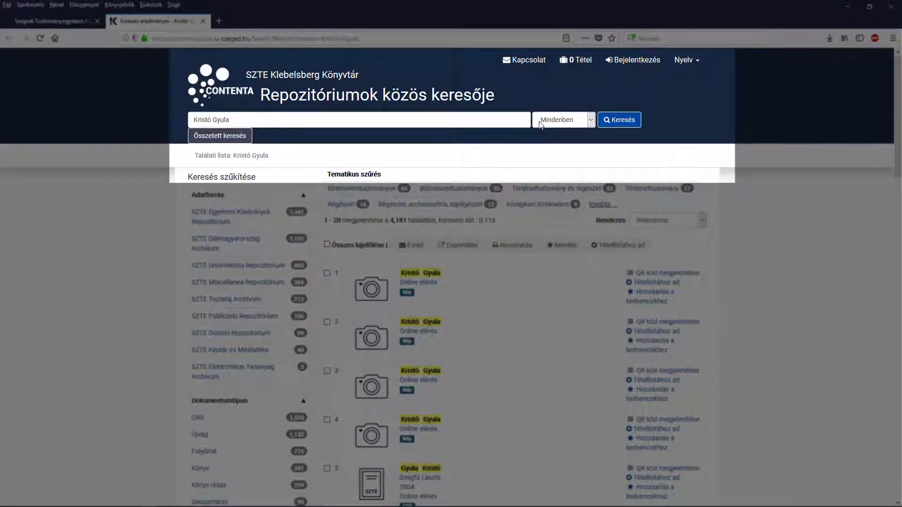
Check the searchable field choices, filter the results by the data source SZTE Elektronikus Tananyag Archívum, and remove that filter
{"action": "left_click", "coordinate": [591, 123]}
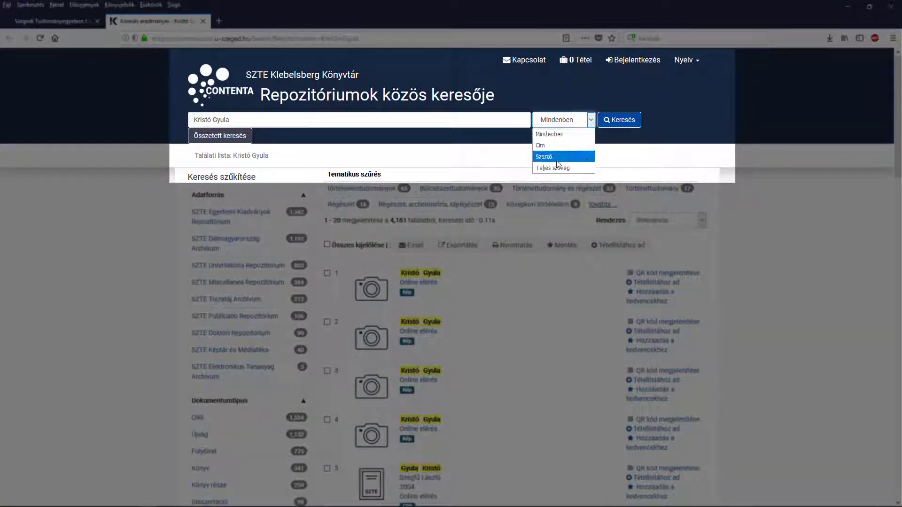
{"action": "left_click", "coordinate": [591, 123]}
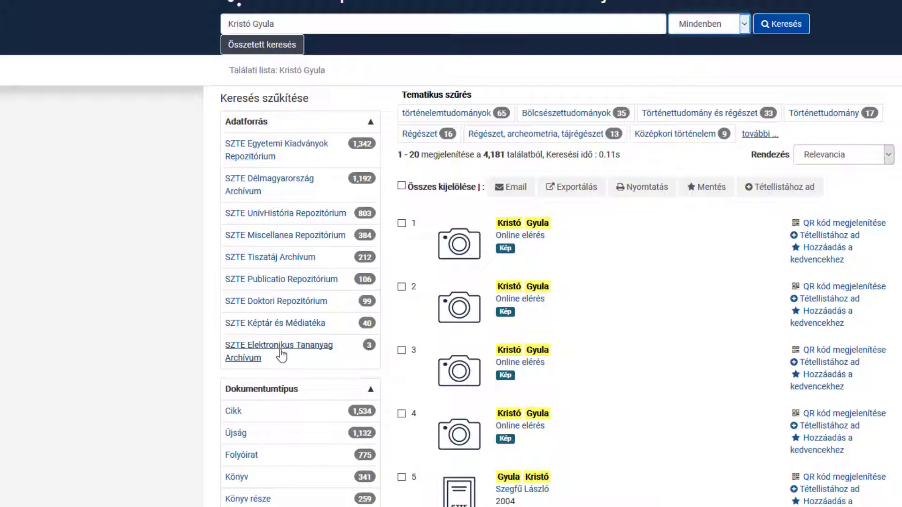
{"action": "left_click", "coordinate": [284, 353]}
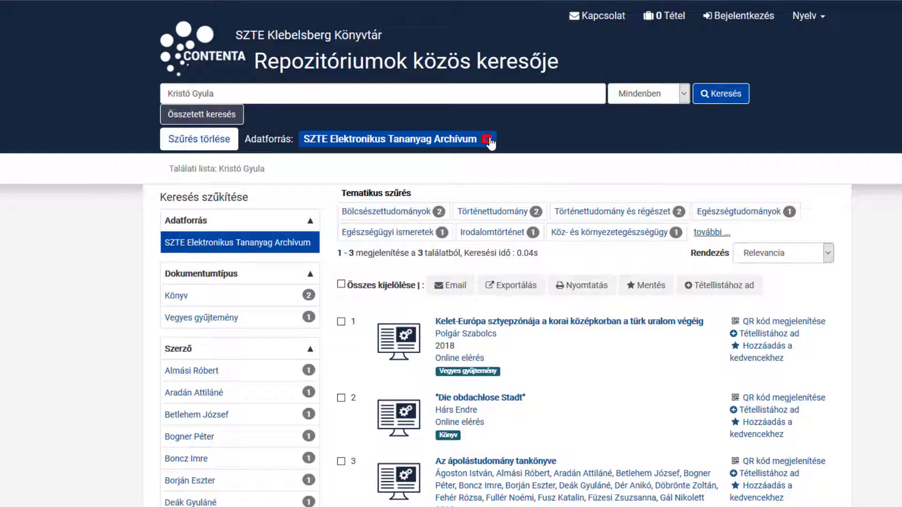
{"action": "left_click", "coordinate": [487, 140]}
Collapse the Adatforrás, Dokumentumtípus, Szerző and Gyűjtemény filter groups beside the results
{"action": "left_click", "coordinate": [311, 193]}
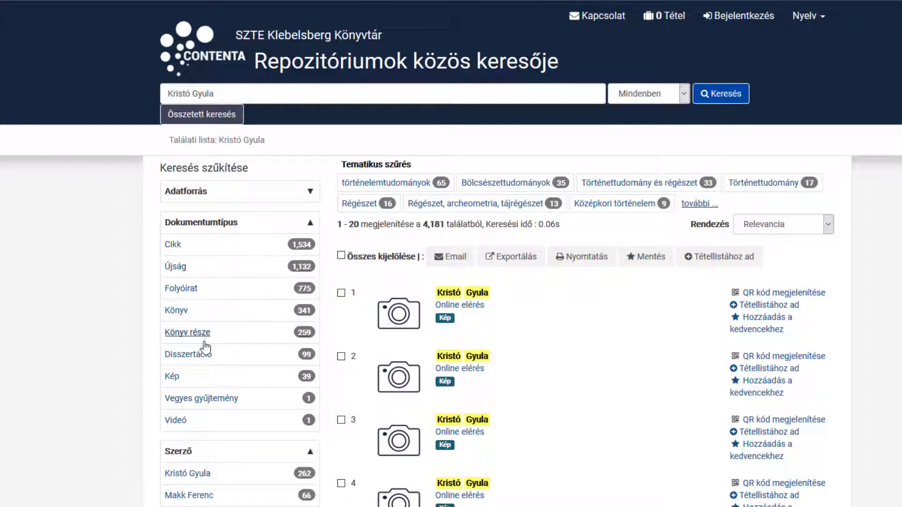
{"action": "left_click", "coordinate": [310, 222]}
{"action": "left_click", "coordinate": [310, 253]}
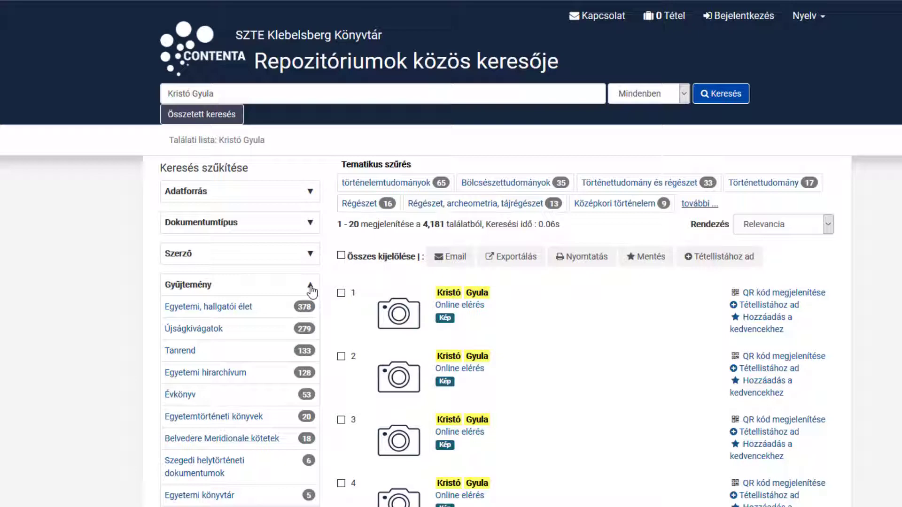
{"action": "left_click", "coordinate": [310, 288]}
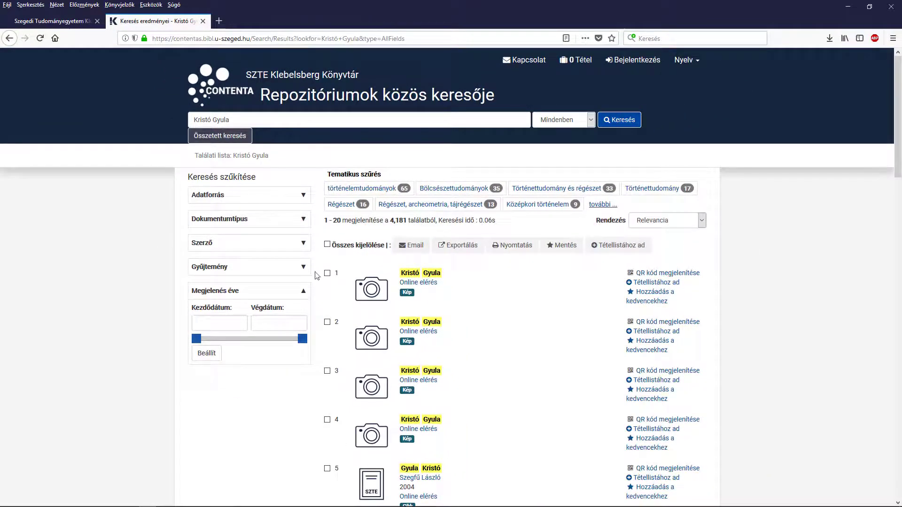
Expand the full list of thematic filters, narrow the results to Régészet, and return to the unfiltered result list
{"action": "left_click", "coordinate": [602, 204]}
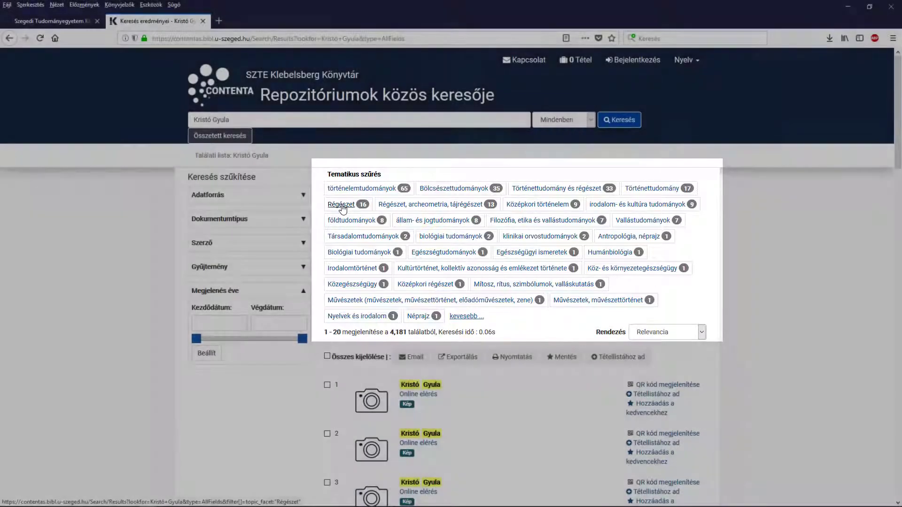
{"action": "left_click", "coordinate": [342, 207]}
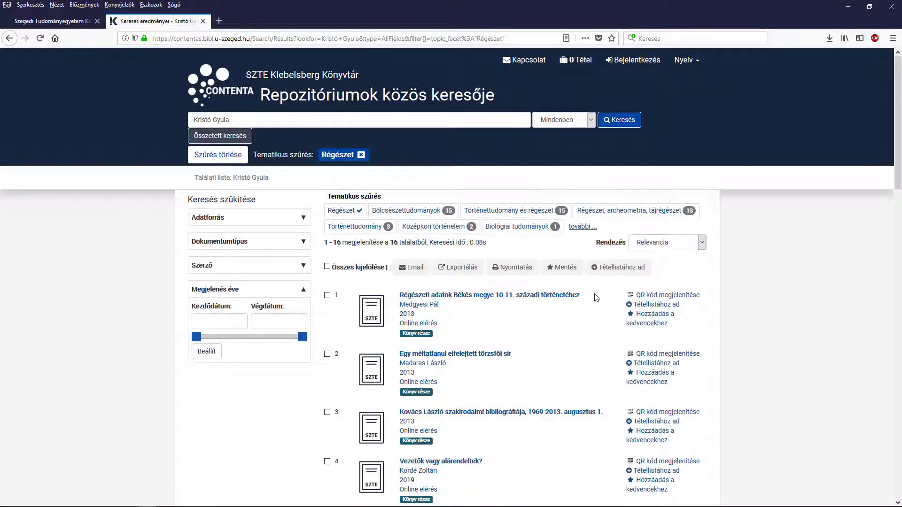
{"action": "key", "text": "alt+Left"}
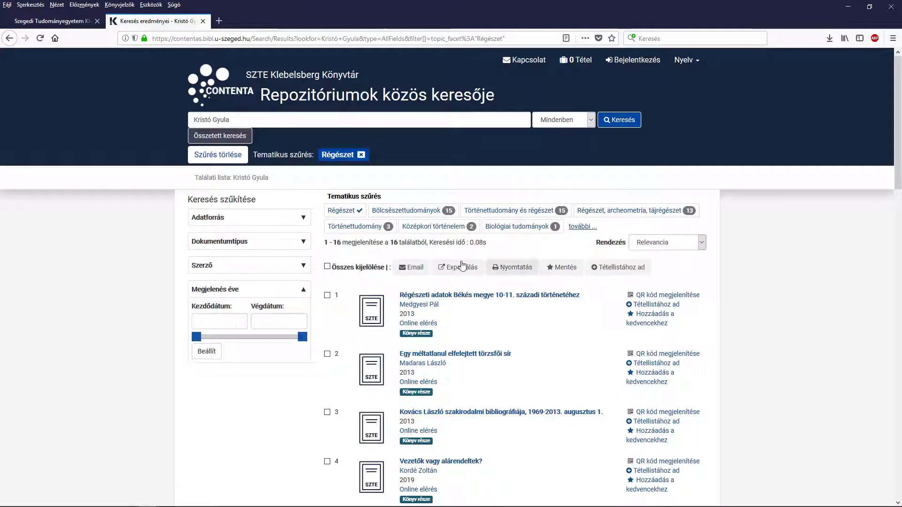
Highlight the hit count and search time above the results and view the available sort orders
{"action": "left_click_drag", "start_coordinate": [392, 221], "coordinate": [499, 222]}
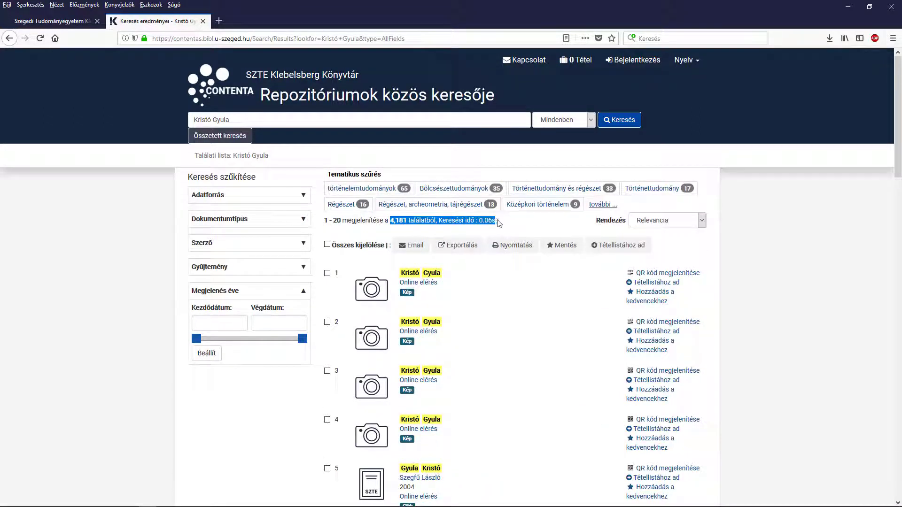
{"action": "left_click", "coordinate": [702, 221]}
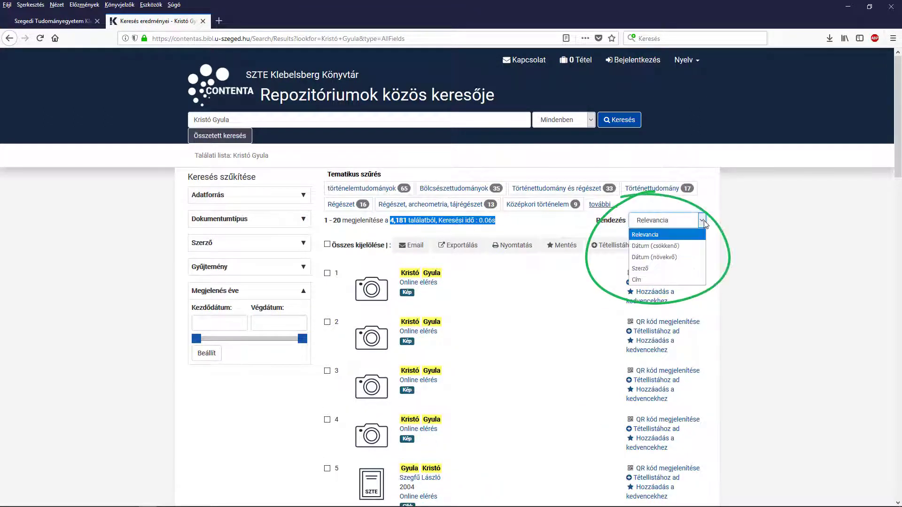
{"action": "left_click", "coordinate": [703, 221]}
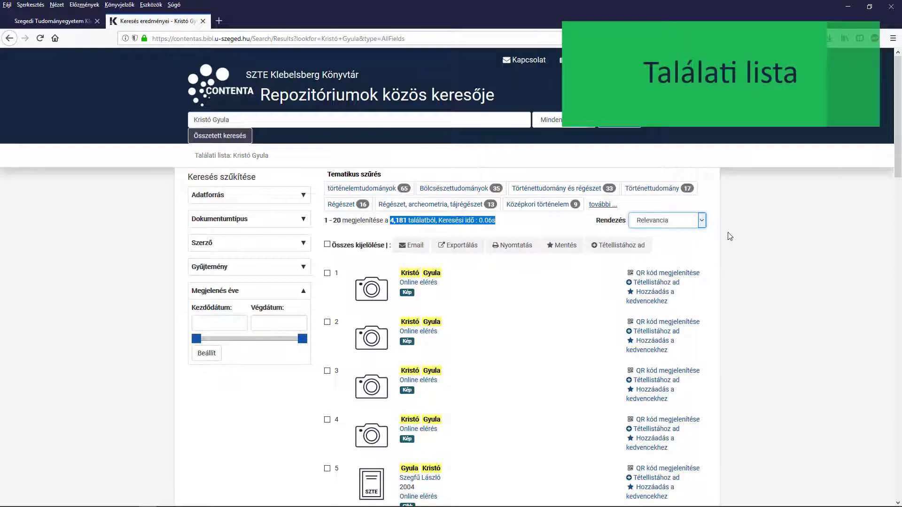
Review the result list and highlight the document type labels of the fifth and fourth results
{"action": "scroll", "coordinate": [729, 235], "scroll_direction": "down", "scroll_amount": 3}
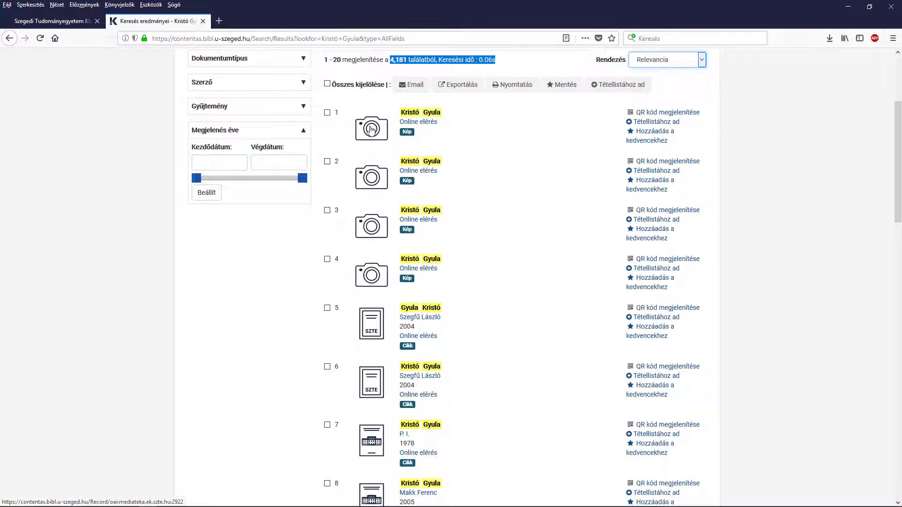
{"action": "scroll", "coordinate": [371, 129], "scroll_direction": "up", "scroll_amount": 2}
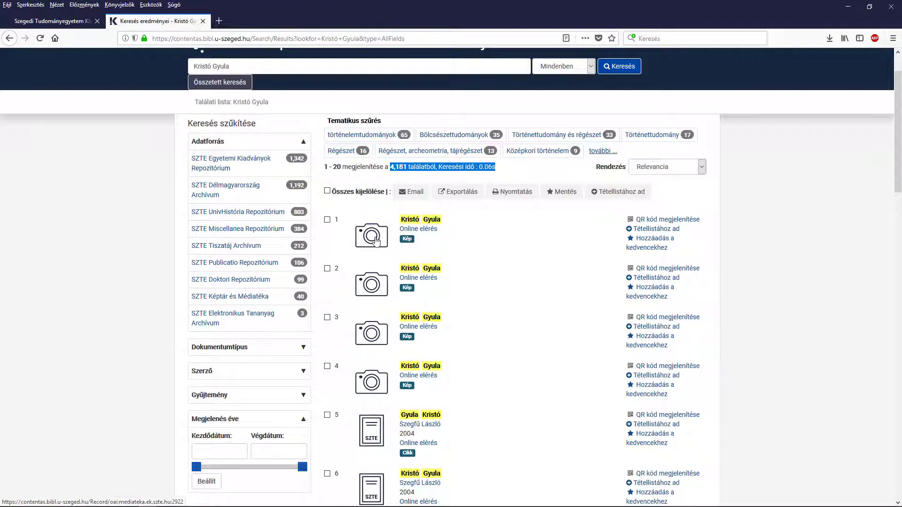
{"action": "scroll", "coordinate": [376, 241], "scroll_direction": "down", "scroll_amount": 2}
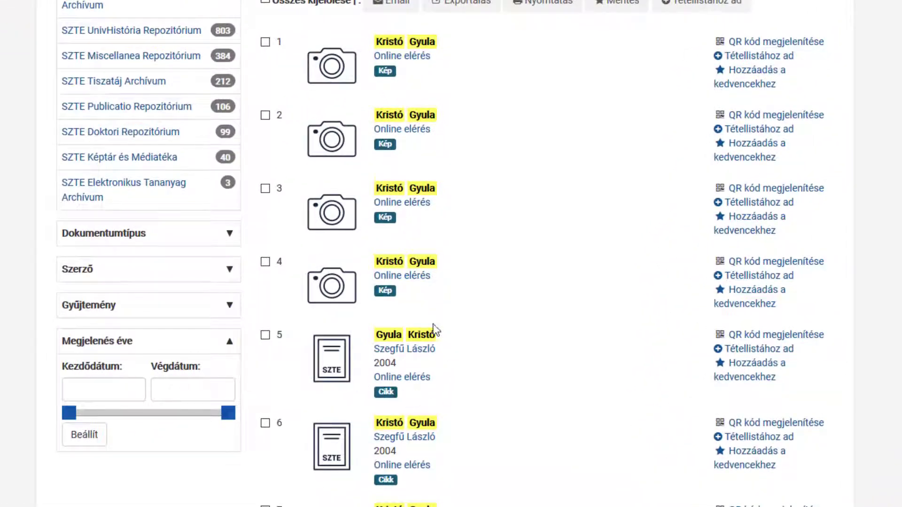
{"action": "double_click", "coordinate": [386, 391]}
{"action": "double_click", "coordinate": [386, 289]}
{"action": "scroll", "coordinate": [461, 327], "scroll_direction": "down", "scroll_amount": 5}
{"action": "scroll", "coordinate": [461, 325], "scroll_direction": "down", "scroll_amount": 4}
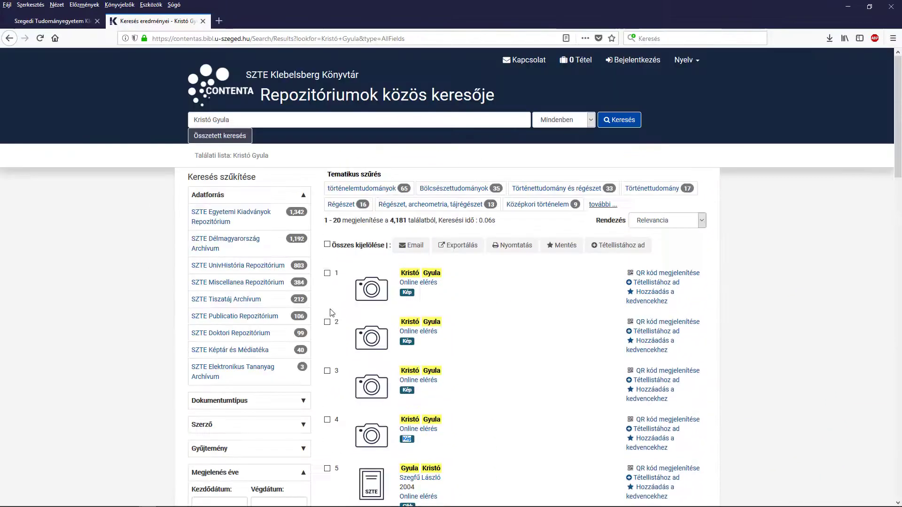
Select the first three results and add the selection to the item list
{"action": "left_click", "coordinate": [327, 273]}
{"action": "left_click", "coordinate": [328, 322]}
{"action": "left_click", "coordinate": [327, 370]}
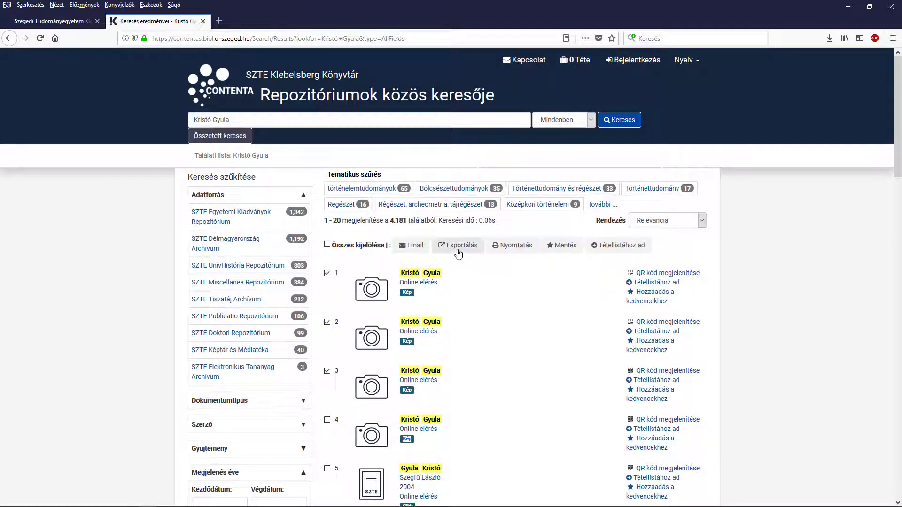
{"action": "left_click", "coordinate": [620, 248]}
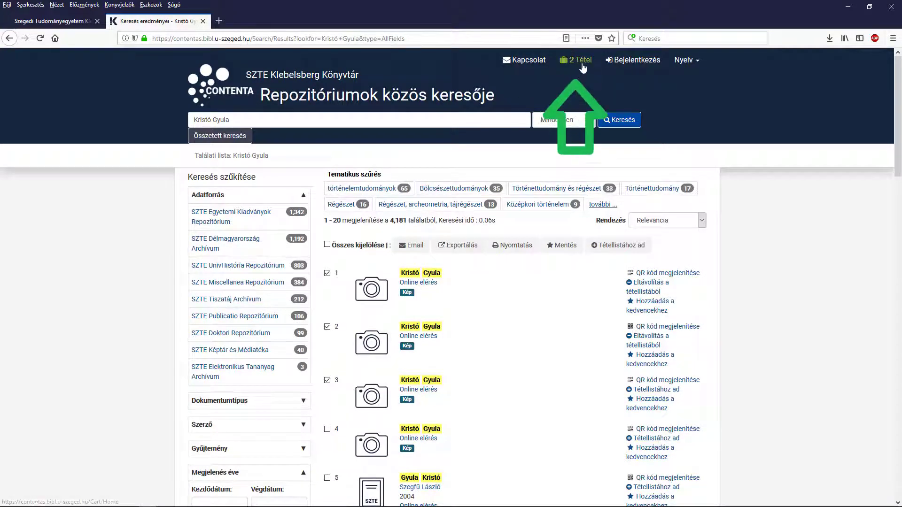
Open the export form for all entries in the item list and close it without exporting
{"action": "left_click", "coordinate": [582, 66]}
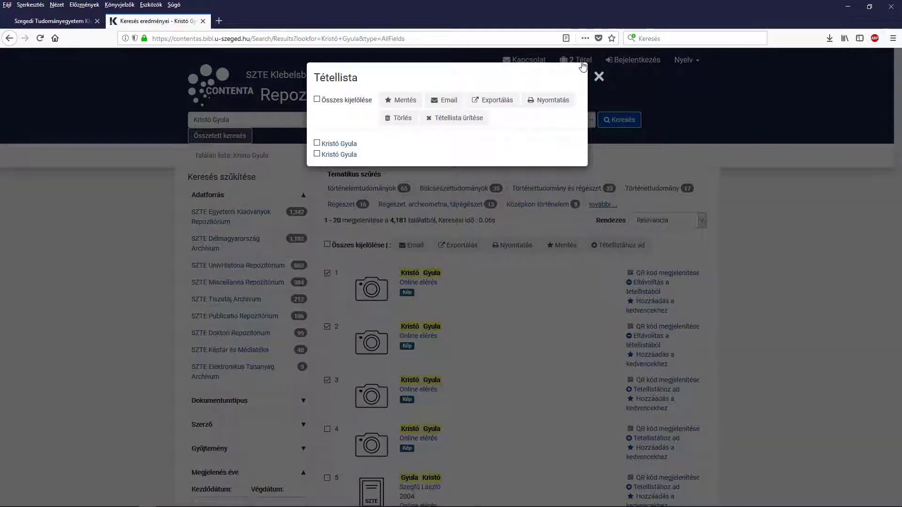
{"action": "left_click", "coordinate": [318, 100]}
{"action": "left_click", "coordinate": [492, 103]}
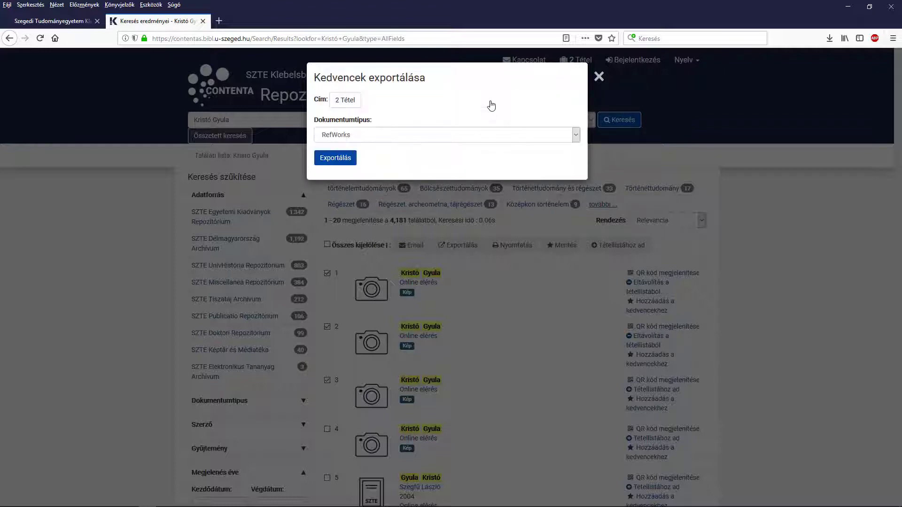
{"action": "left_click", "coordinate": [540, 202]}
Open the record of the sixth result, an article from 2004, and show its Leíró adatok
{"action": "scroll", "coordinate": [563, 296], "scroll_direction": "down", "scroll_amount": 2}
{"action": "scroll", "coordinate": [533, 300], "scroll_direction": "down", "scroll_amount": 4}
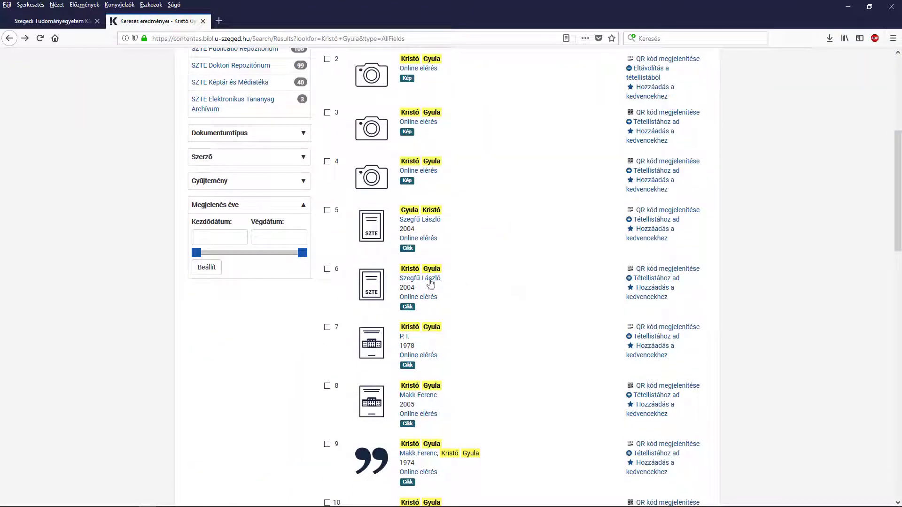
{"action": "left_click", "coordinate": [420, 268]}
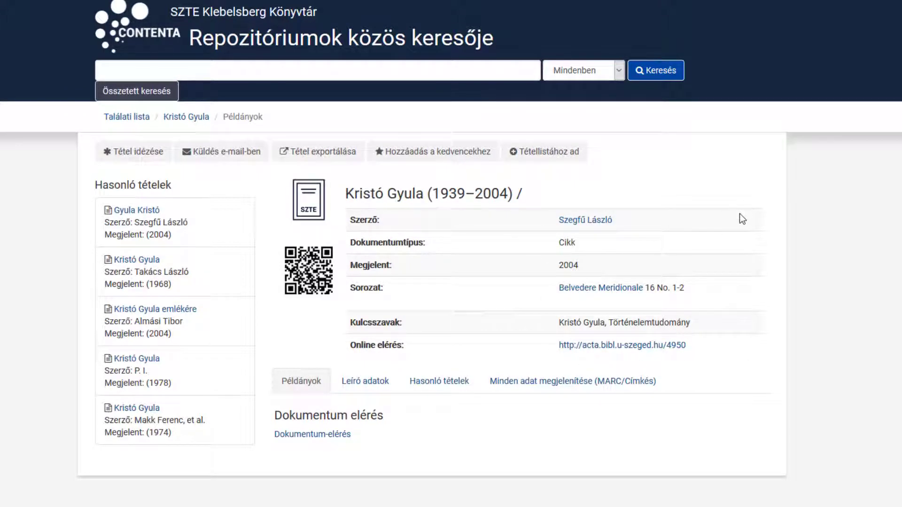
{"action": "left_click", "coordinate": [366, 383]}
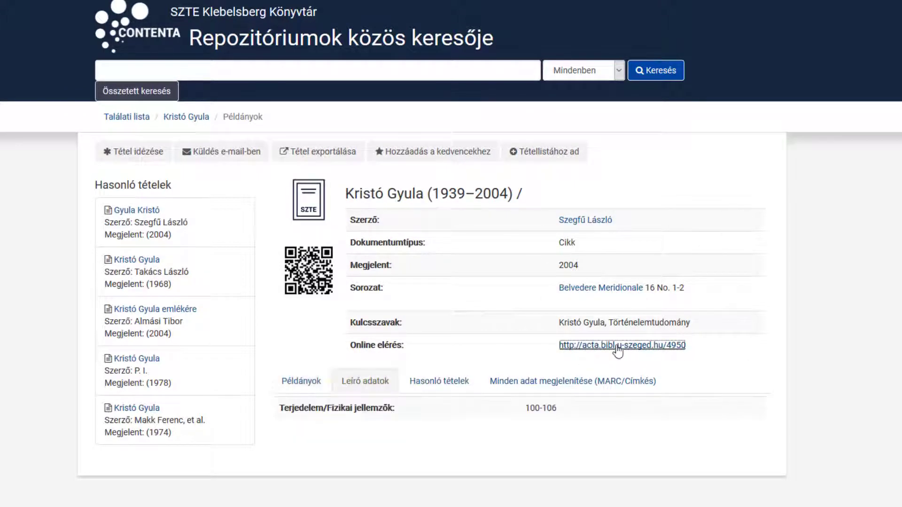
View the article's online access page in SZTE Egyetemi Kiadványok, return to the record and show its Hasonló tételek
{"action": "left_click", "coordinate": [618, 347]}
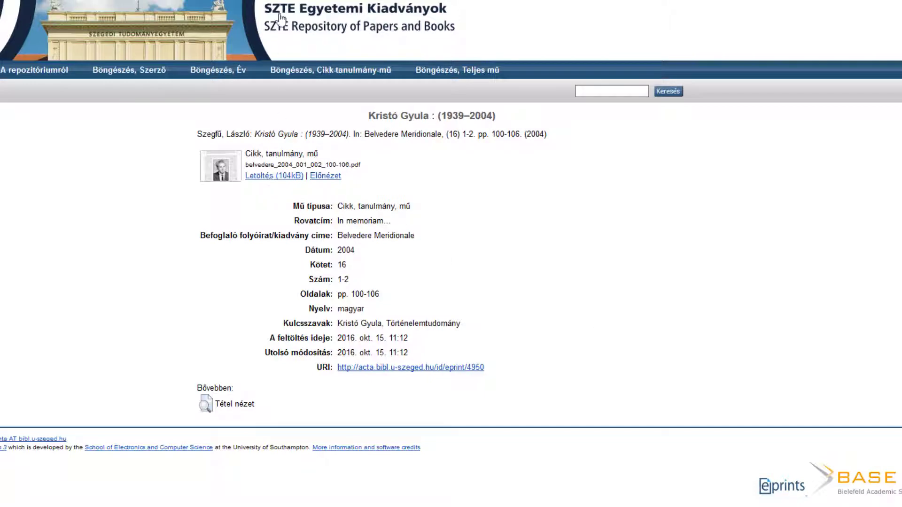
{"action": "key", "text": "alt+Left"}
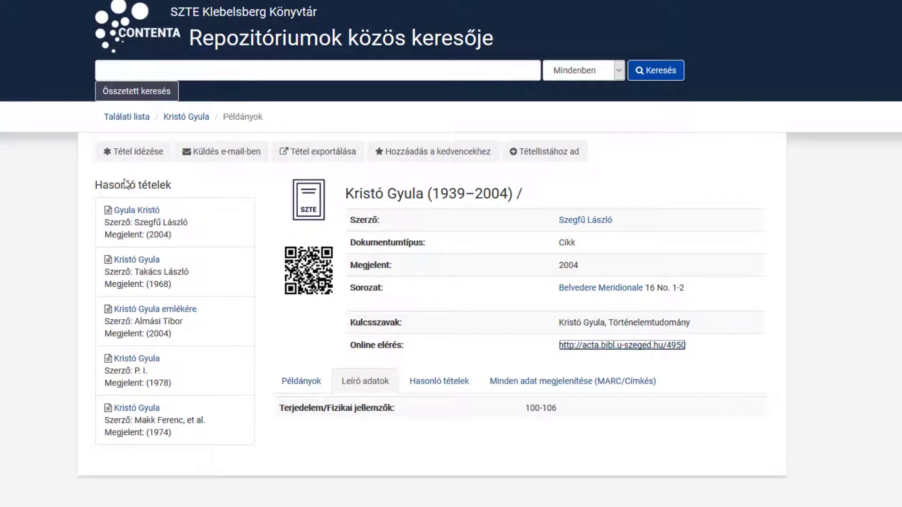
{"action": "left_click", "coordinate": [438, 384]}
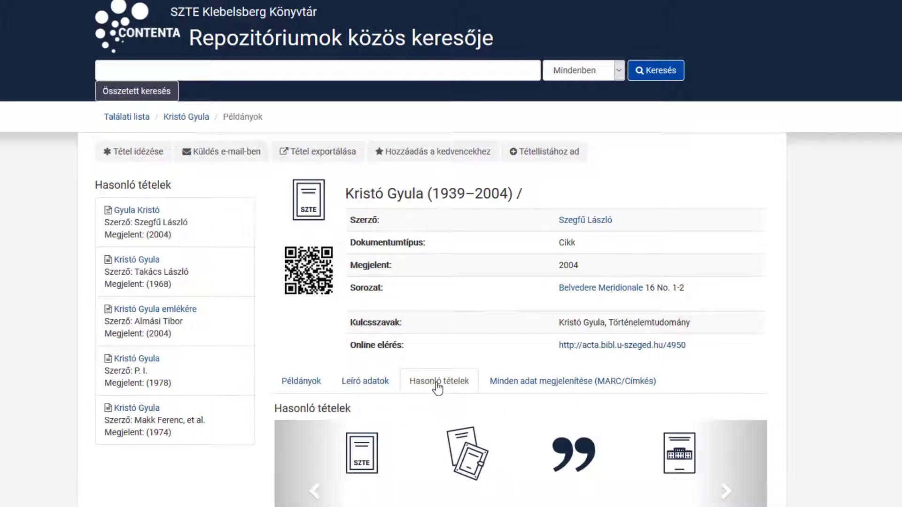
{"action": "scroll", "coordinate": [438, 386], "scroll_direction": "down", "scroll_amount": 2}
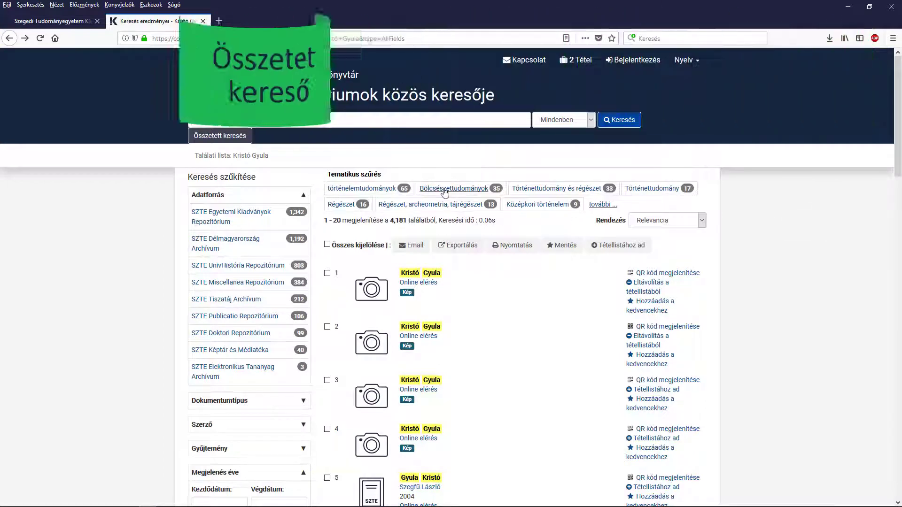
Set up an Összetett keresés for "európa története" with a second search field containing "második világháború"
{"action": "left_click", "coordinate": [235, 135]}
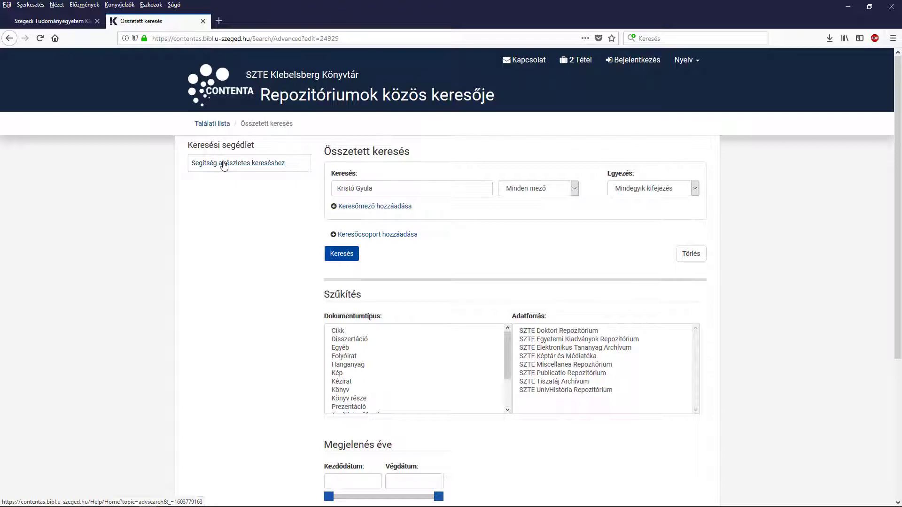
{"action": "left_click", "coordinate": [574, 189]}
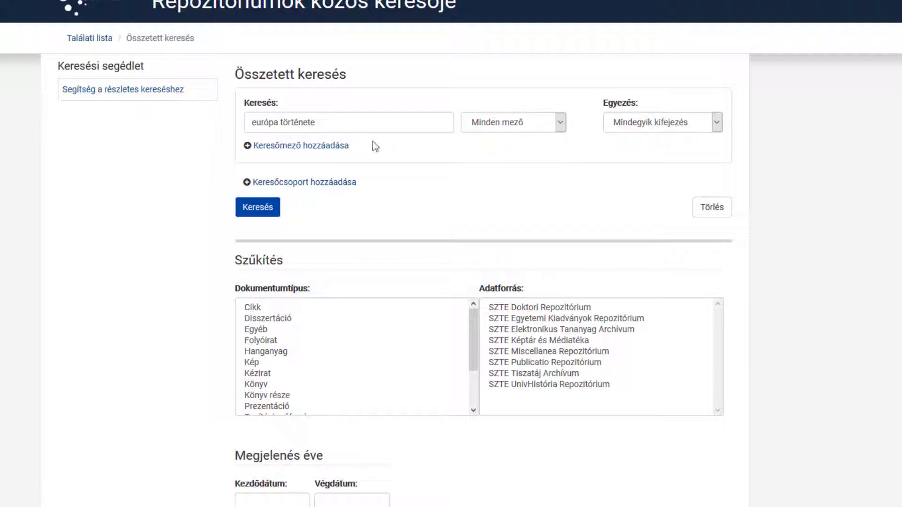
{"action": "left_click", "coordinate": [346, 146]}
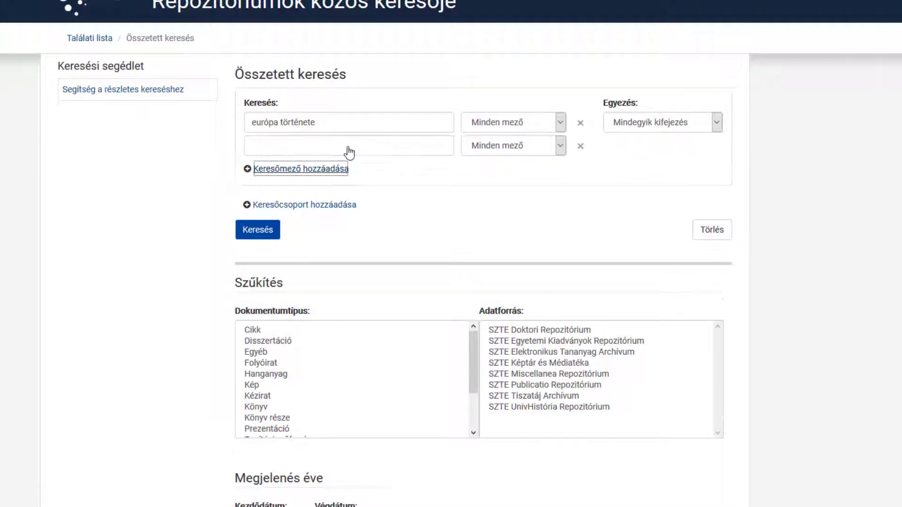
{"action": "left_click", "coordinate": [348, 146]}
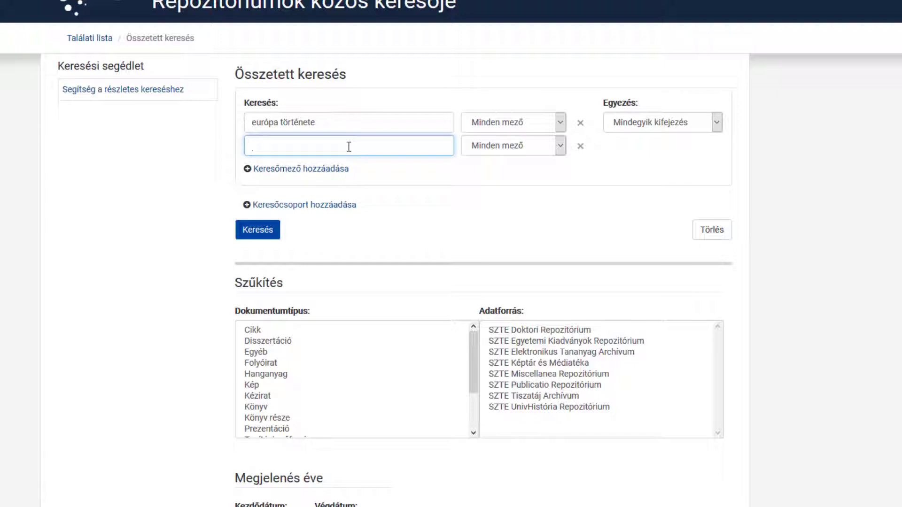
{"action": "type", "text": "második világháb"}
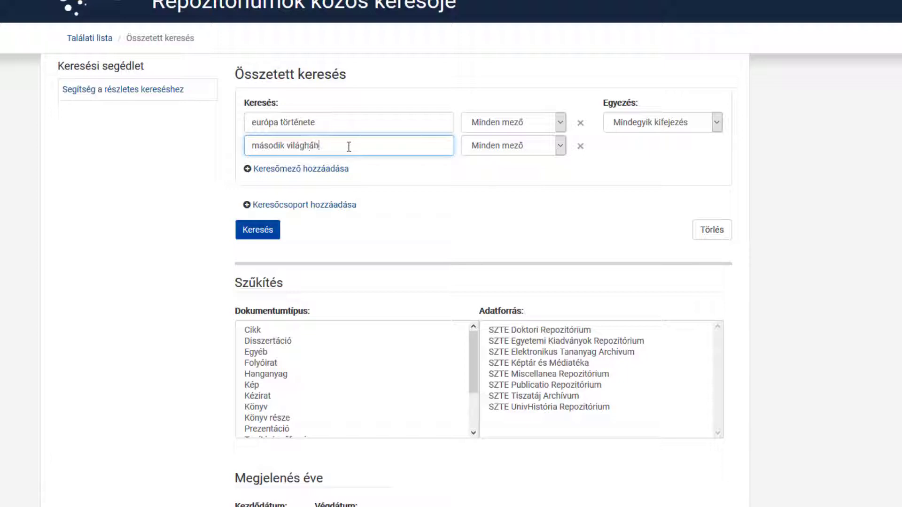
{"action": "type", "text": "orú"}
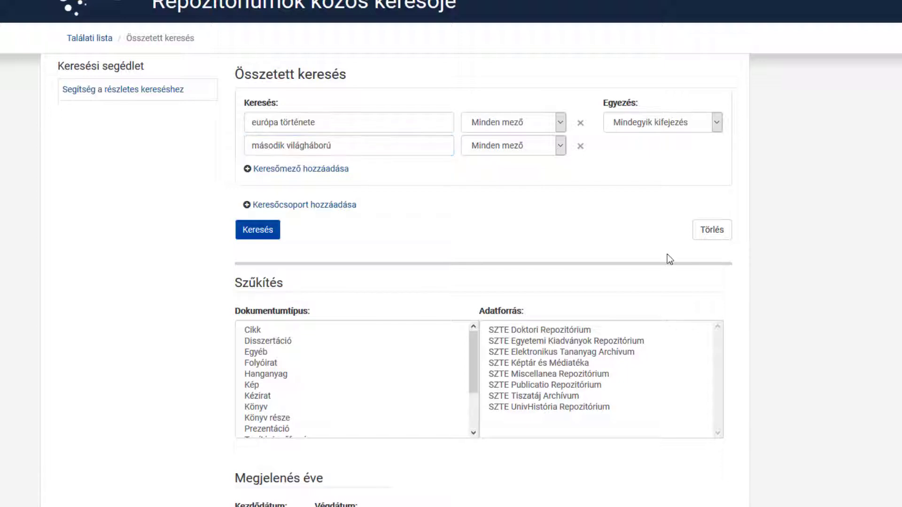
Limit the publication year to 2010–2020 in the Összetett keresés and run the search
{"action": "scroll", "coordinate": [667, 255], "scroll_direction": "down", "scroll_amount": 3}
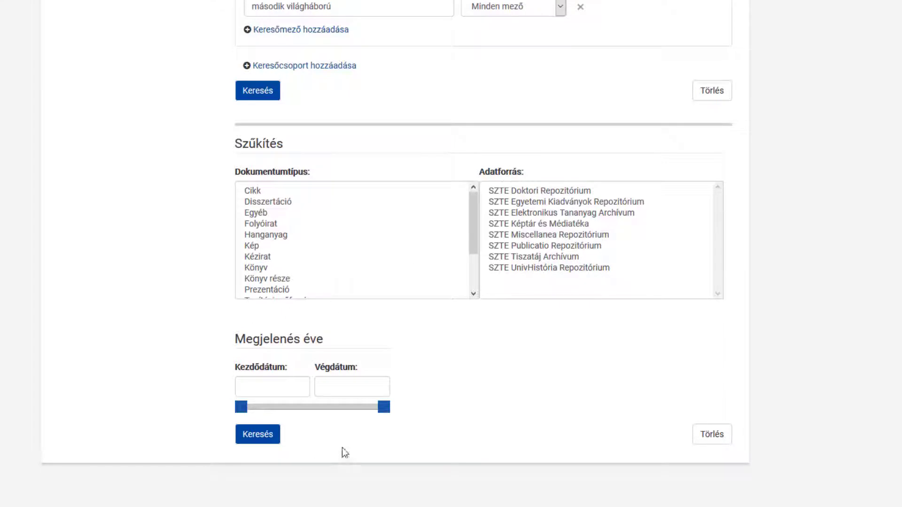
{"action": "left_click", "coordinate": [280, 386]}
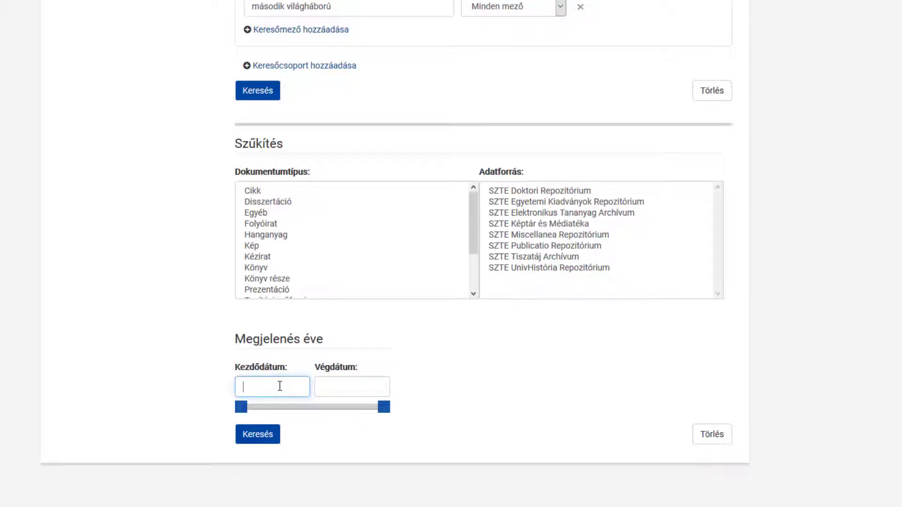
{"action": "type", "text": "2010"}
{"action": "left_click", "coordinate": [338, 389]}
{"action": "type", "text": "2020"}
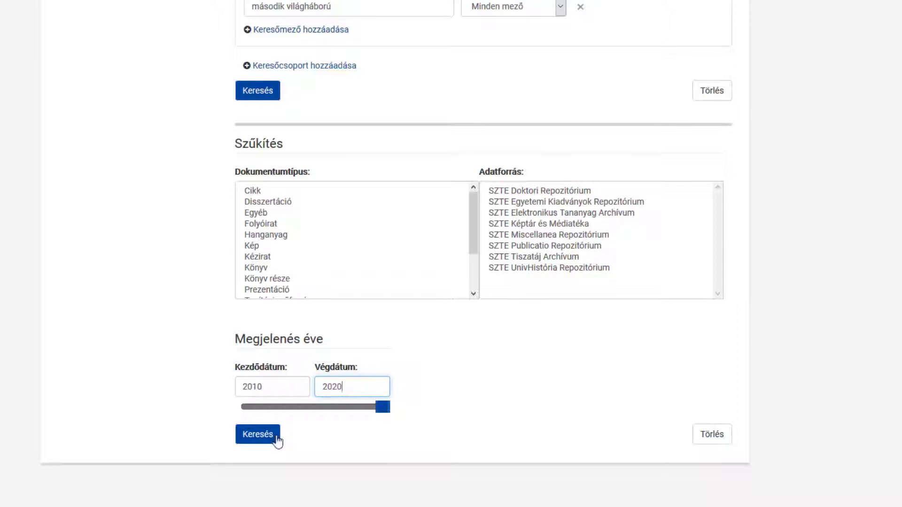
{"action": "left_click", "coordinate": [267, 440]}
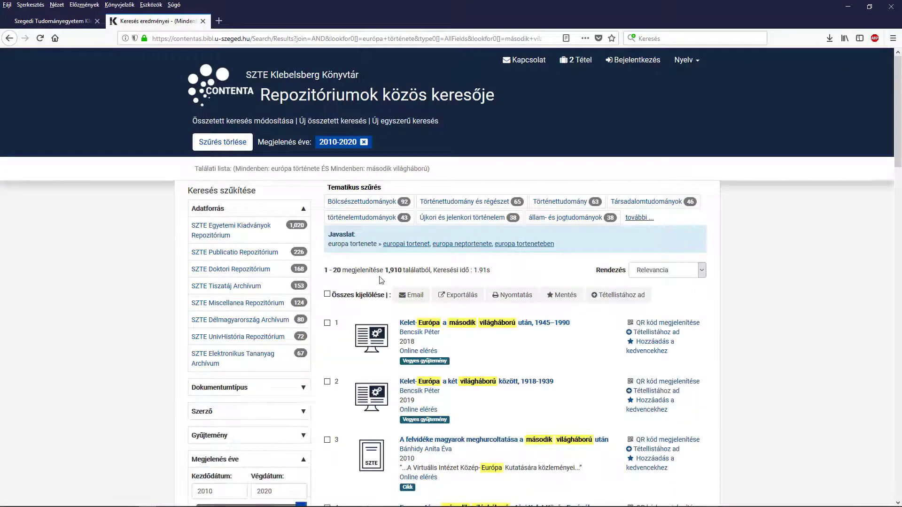
Expand the full Tematikus szűrés list and examine the number of hits, the first results and the narrowing options including Megjelenés éve
{"action": "left_click_drag", "start_coordinate": [385, 270], "coordinate": [406, 271]}
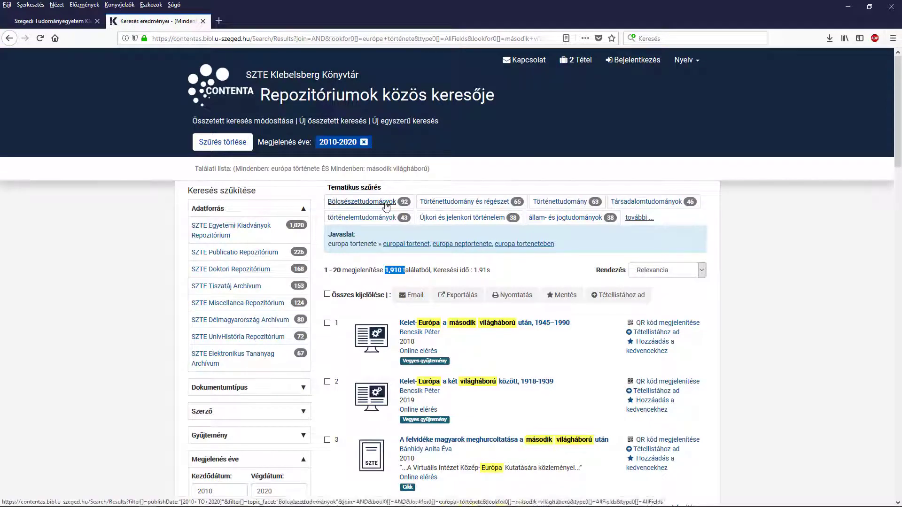
{"action": "left_click", "coordinate": [634, 218]}
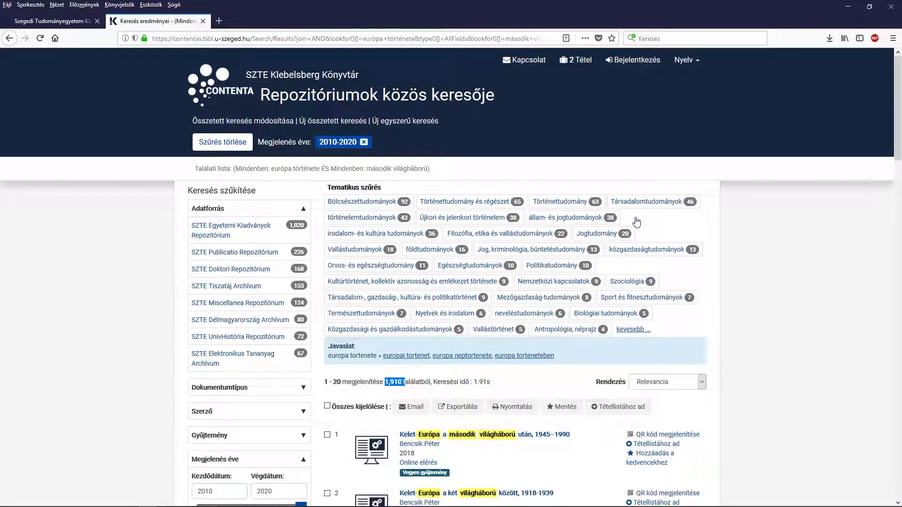
{"action": "scroll", "coordinate": [736, 257], "scroll_direction": "down", "scroll_amount": 2}
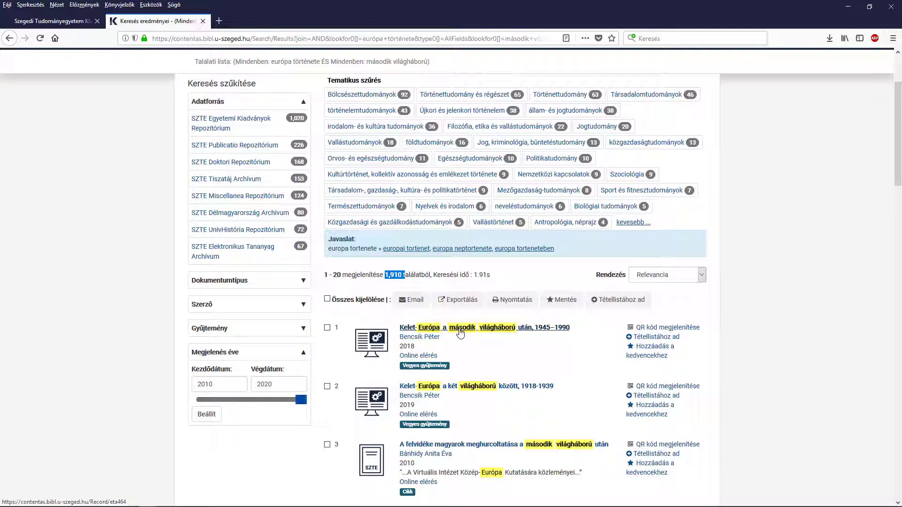
{"action": "scroll", "coordinate": [484, 335], "scroll_direction": "down", "scroll_amount": 2}
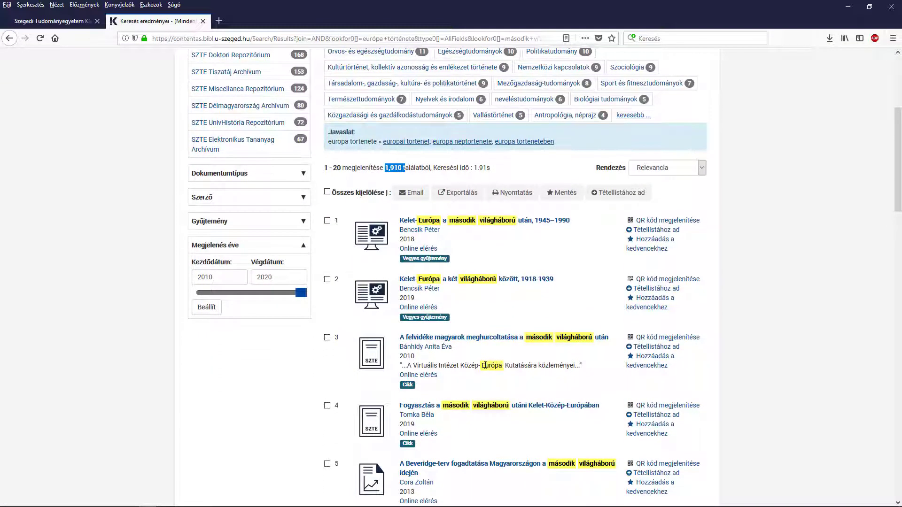
{"action": "scroll", "coordinate": [744, 285], "scroll_direction": "up", "scroll_amount": 3}
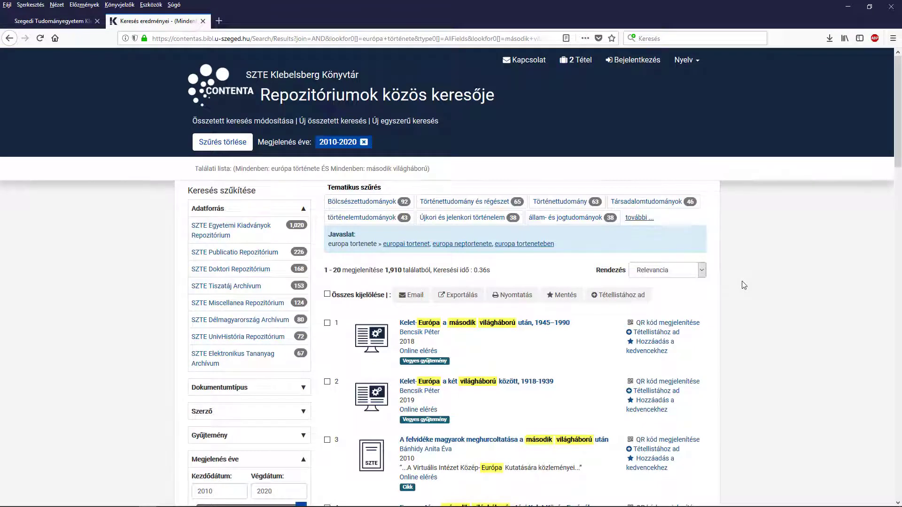
{"action": "left_click", "coordinate": [258, 491]}
{"action": "scroll", "coordinate": [300, 325], "scroll_direction": "down", "scroll_amount": 2}
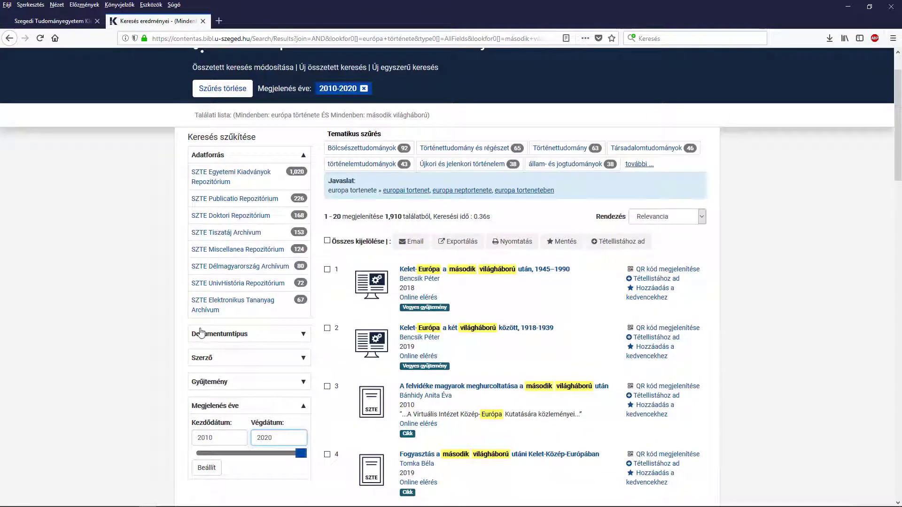
{"action": "scroll", "coordinate": [162, 315], "scroll_direction": "up", "scroll_amount": 2}
{"action": "left_click", "coordinate": [161, 312]}
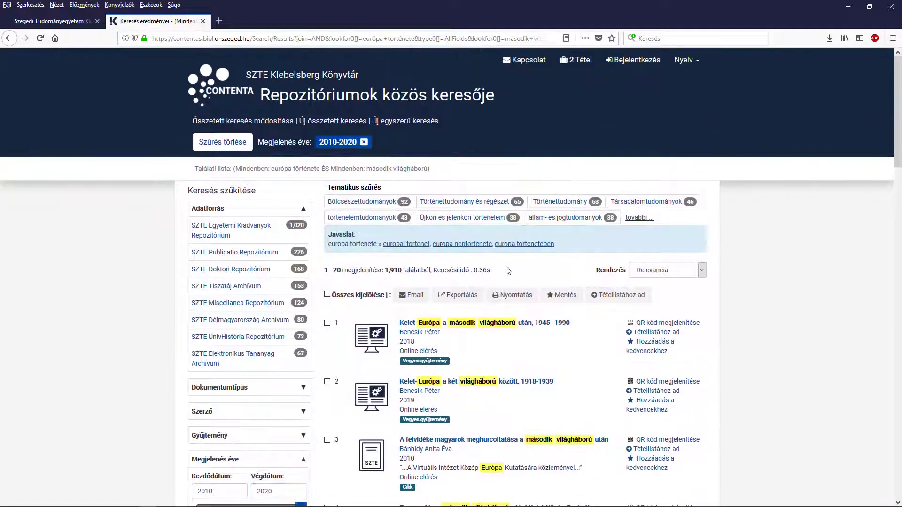
{"action": "left_click_drag", "start_coordinate": [383, 268], "coordinate": [403, 267]}
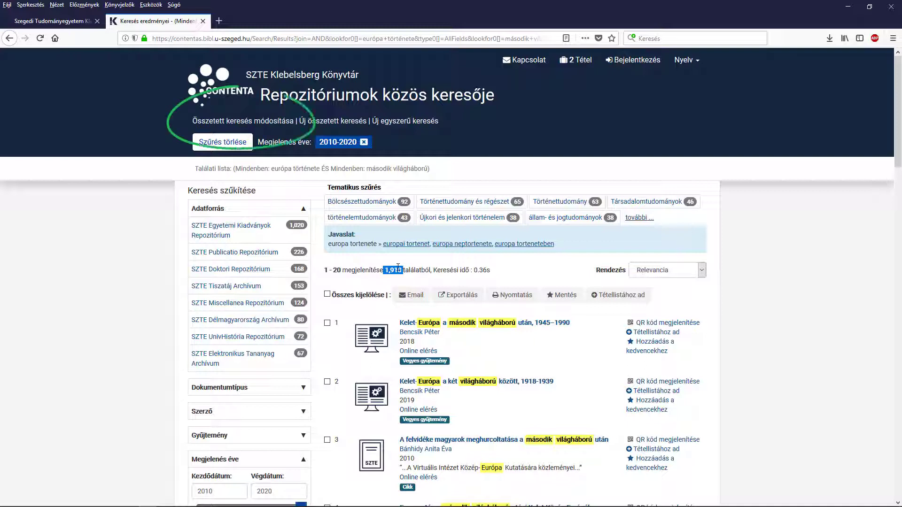
Modify the Összetett keresés to look for "európa története" in Kulcsszavak and "második világháború" in Cím, and run it
{"action": "left_click", "coordinate": [210, 123]}
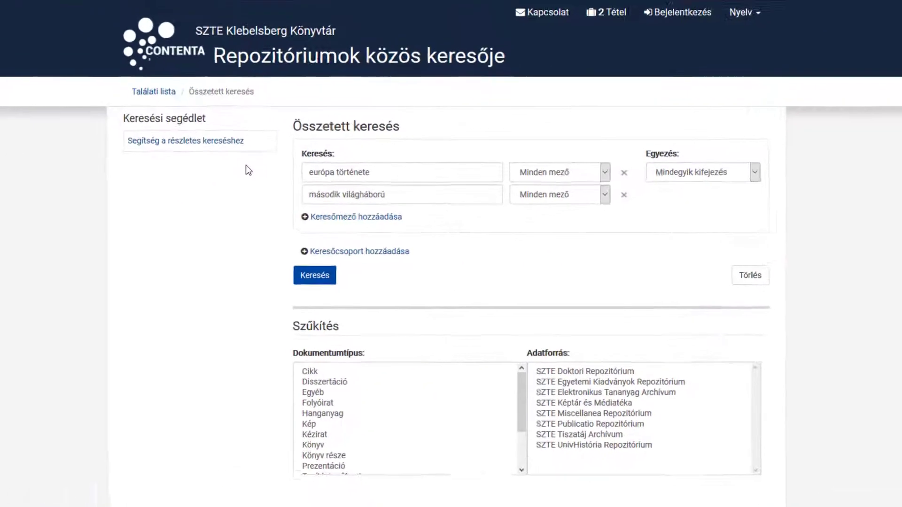
{"action": "left_click", "coordinate": [612, 196]}
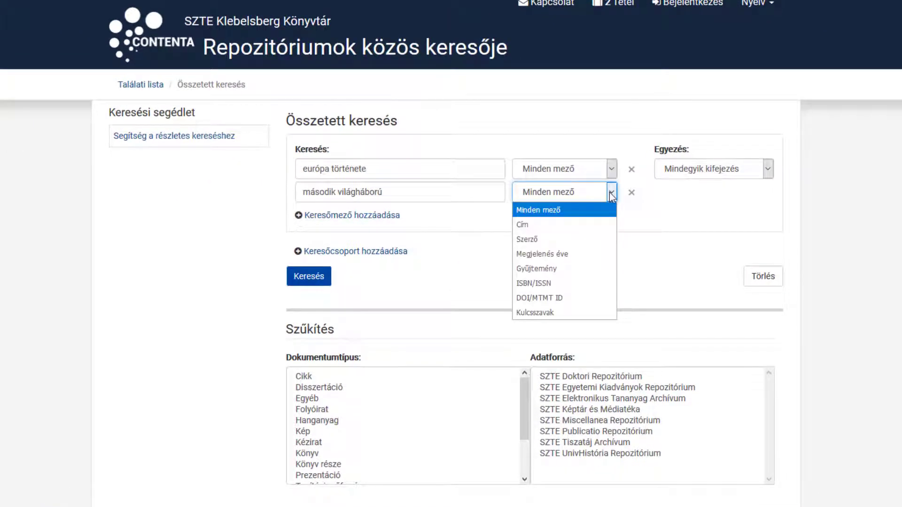
{"action": "left_click", "coordinate": [569, 221]}
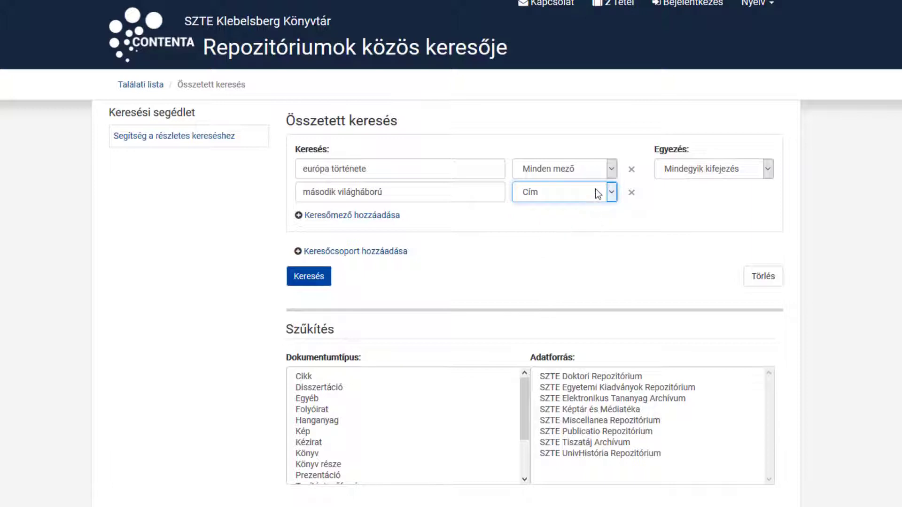
{"action": "left_click", "coordinate": [612, 170]}
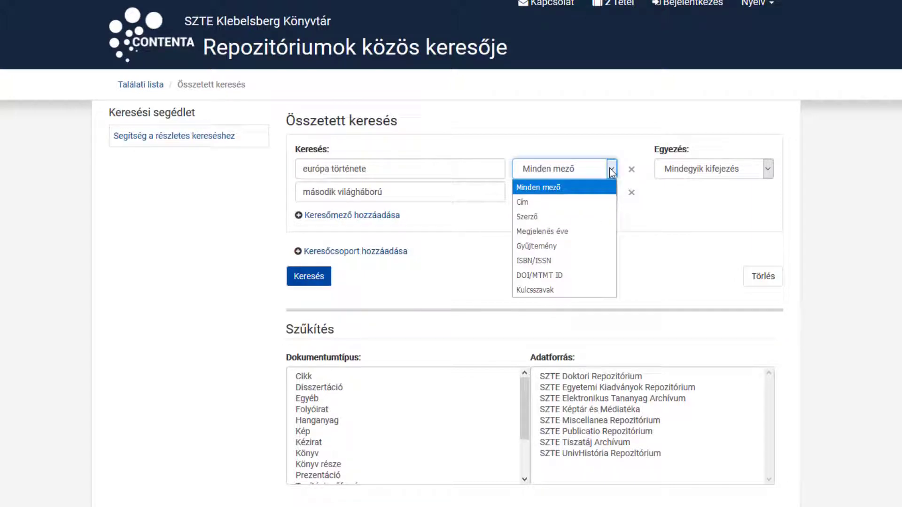
{"action": "left_click", "coordinate": [556, 290]}
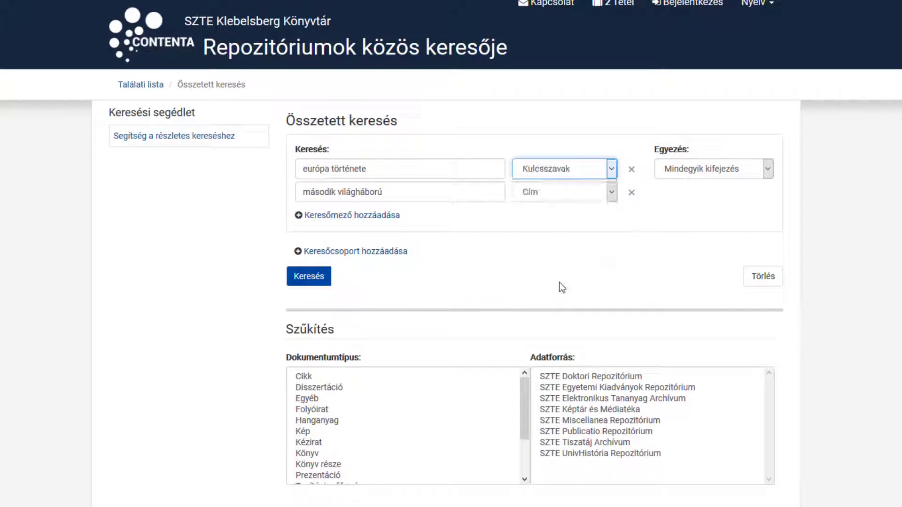
{"action": "left_click", "coordinate": [316, 278]}
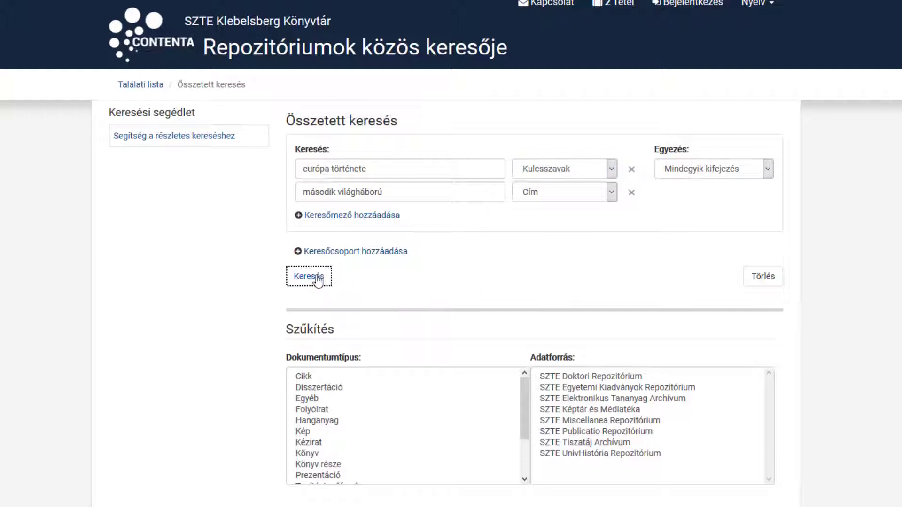
Check the number of hits, view the record of the first result, return to the Találati lista and look through the listed items
{"action": "left_click_drag", "start_coordinate": [359, 274], "coordinate": [366, 274]}
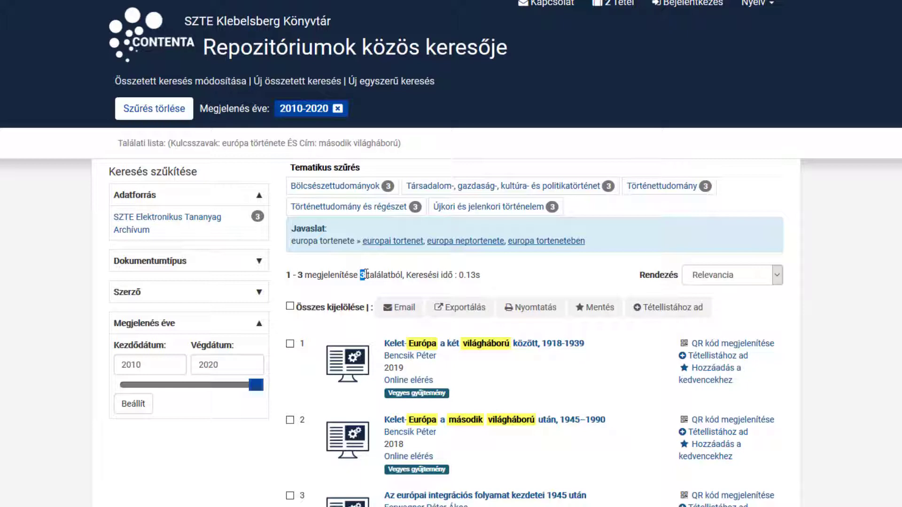
{"action": "scroll", "coordinate": [366, 274], "scroll_direction": "down", "scroll_amount": 1}
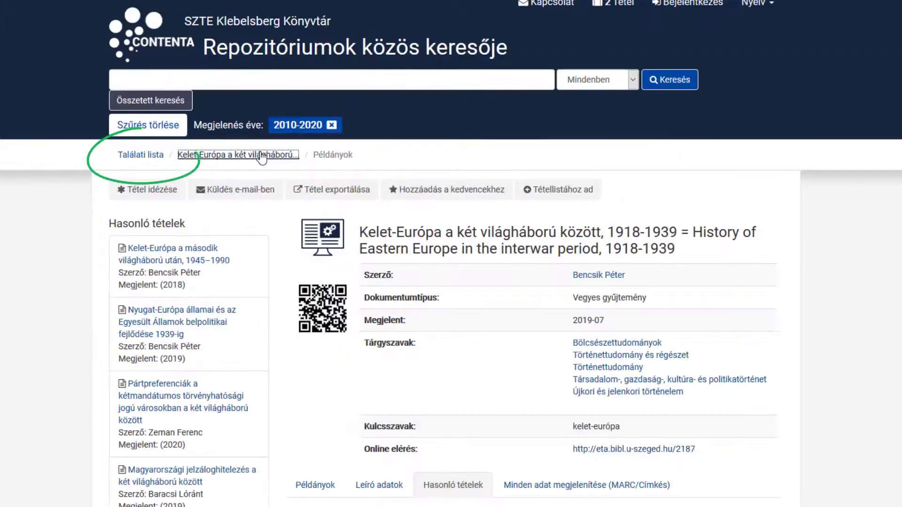
{"action": "left_click", "coordinate": [147, 161]}
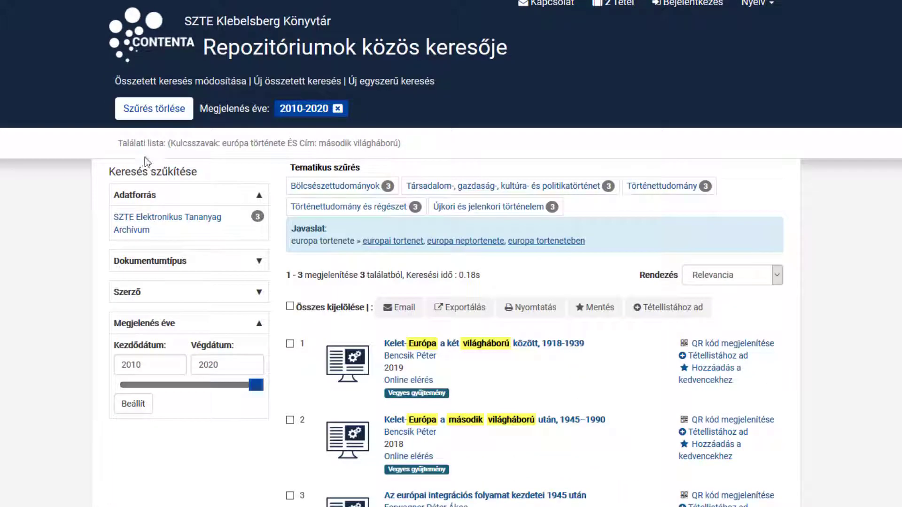
{"action": "scroll", "coordinate": [58, 190], "scroll_direction": "down", "scroll_amount": 3}
{"action": "scroll", "coordinate": [58, 195], "scroll_direction": "down", "scroll_amount": 1}
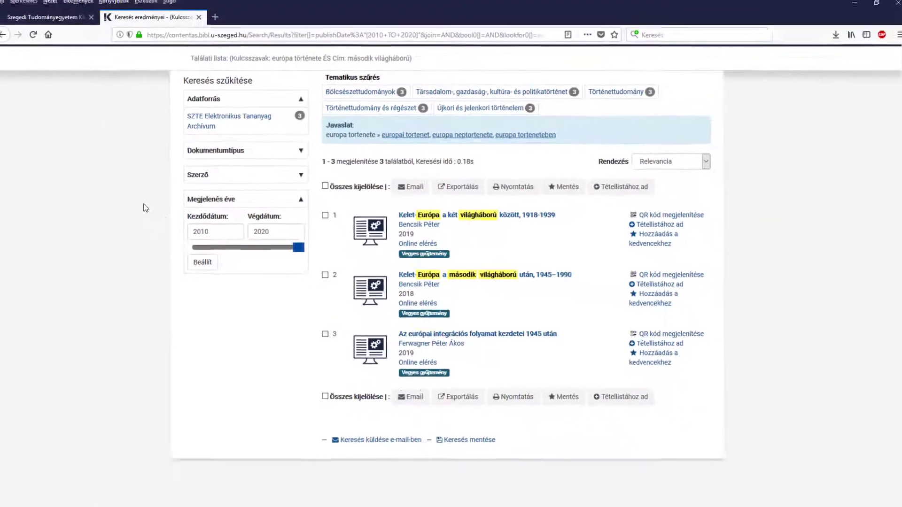
{"action": "scroll", "coordinate": [58, 190], "scroll_direction": "up", "scroll_amount": 4}
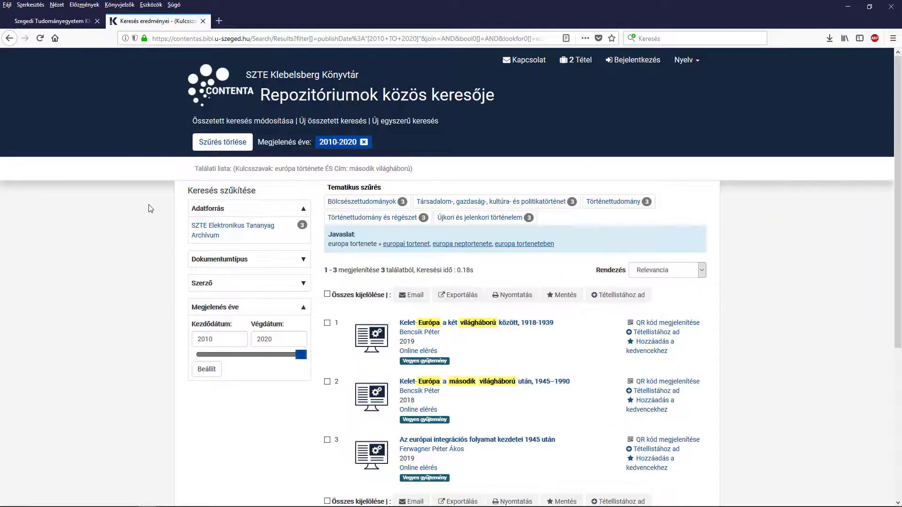